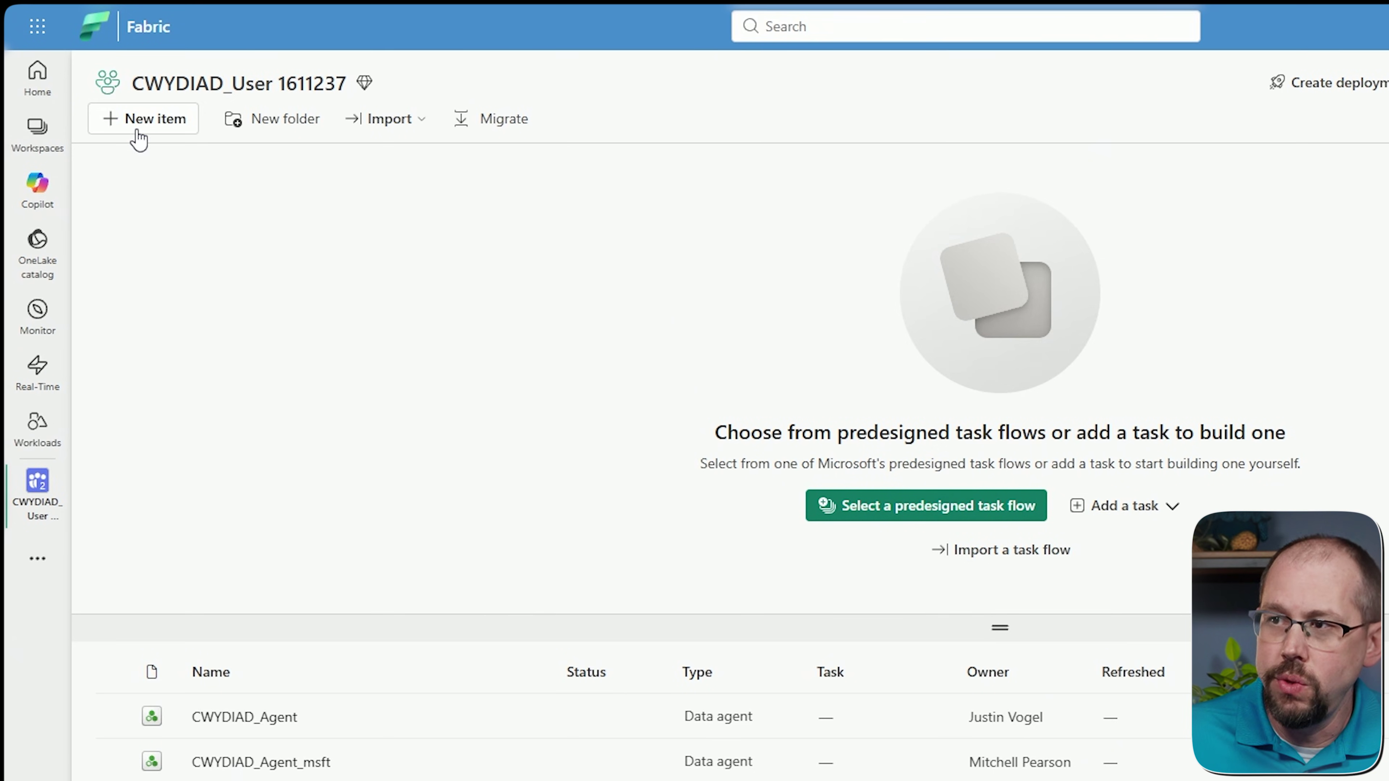
Step: Create a new Dataflow Gen2 item, df_YouTube, from the New item menu
{"action": "left_click", "coordinate": [139, 127]}
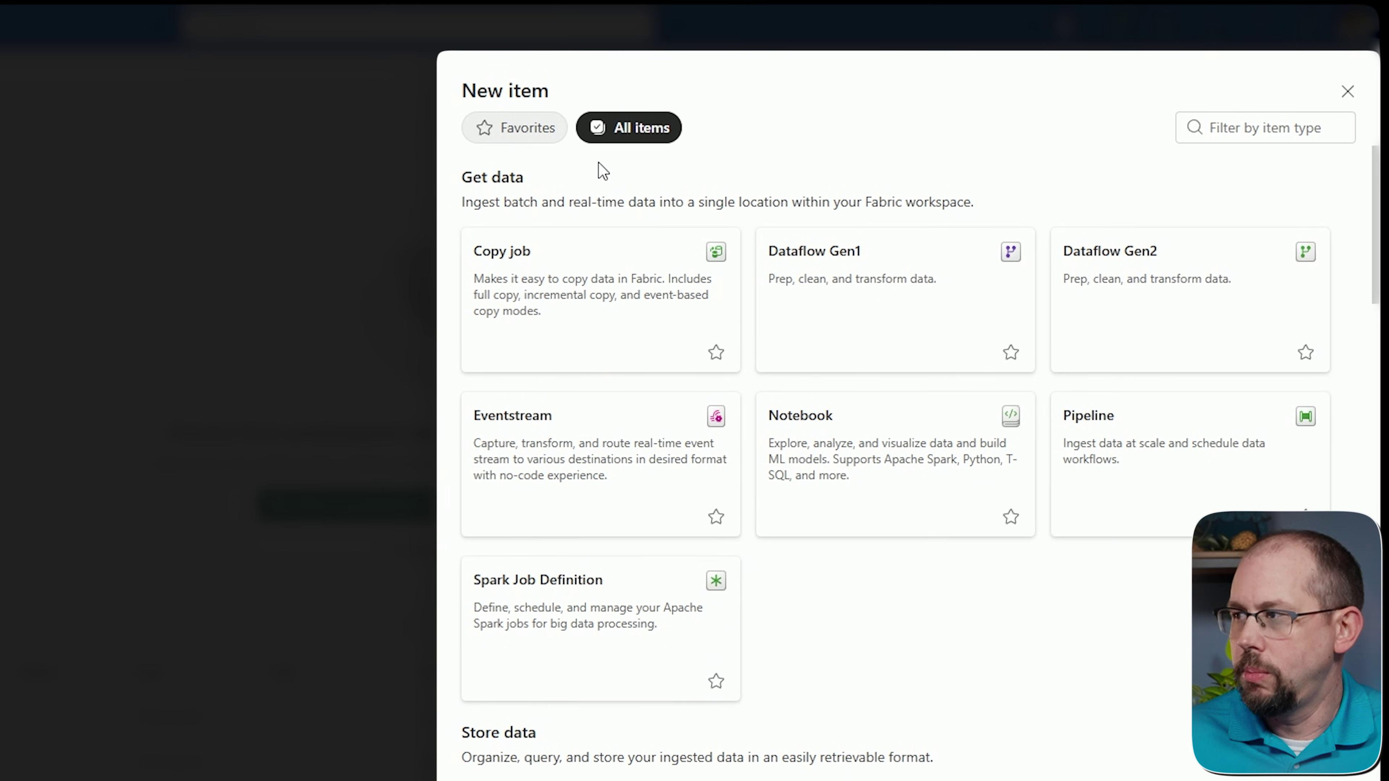
{"action": "left_click", "coordinate": [1140, 296]}
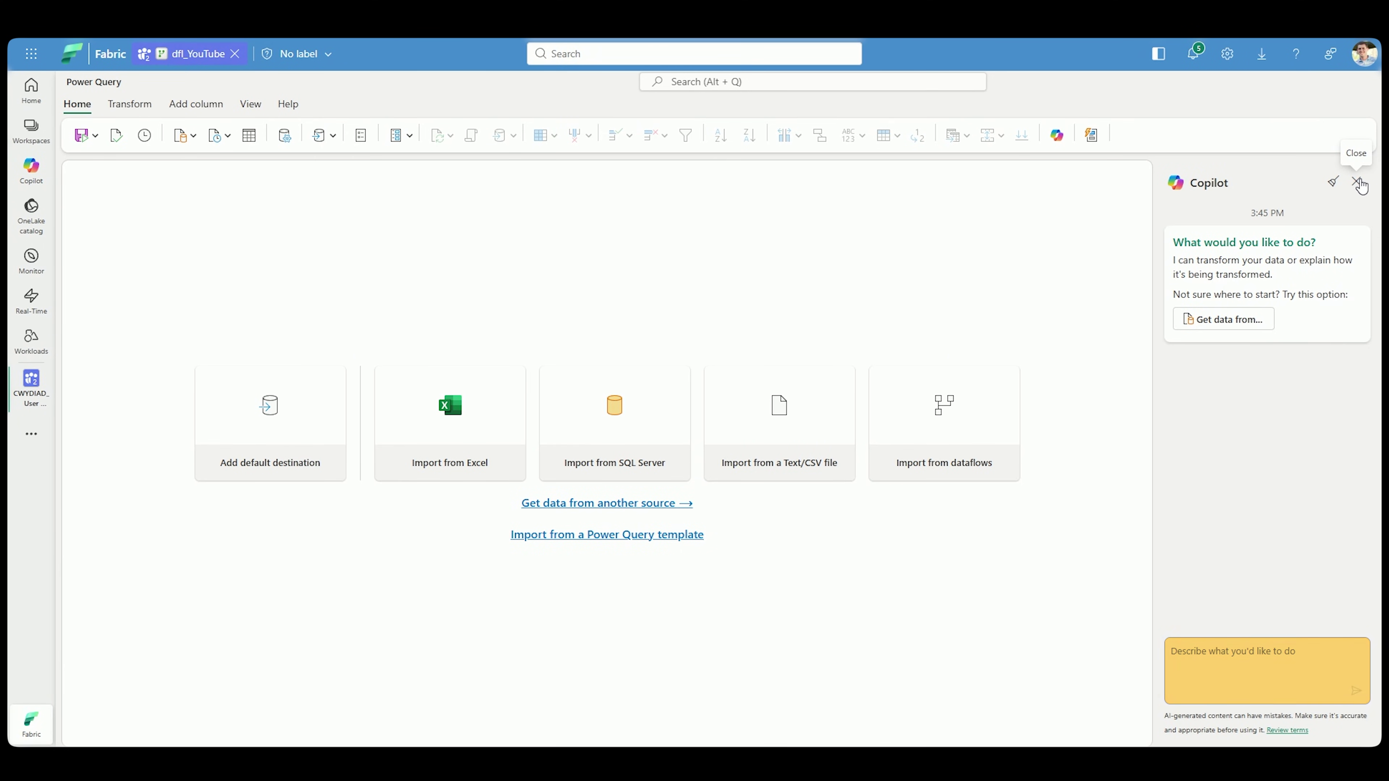
Step: Dismiss the Copilot pane and bring up the full Get data source list
{"action": "left_click", "coordinate": [1358, 183]}
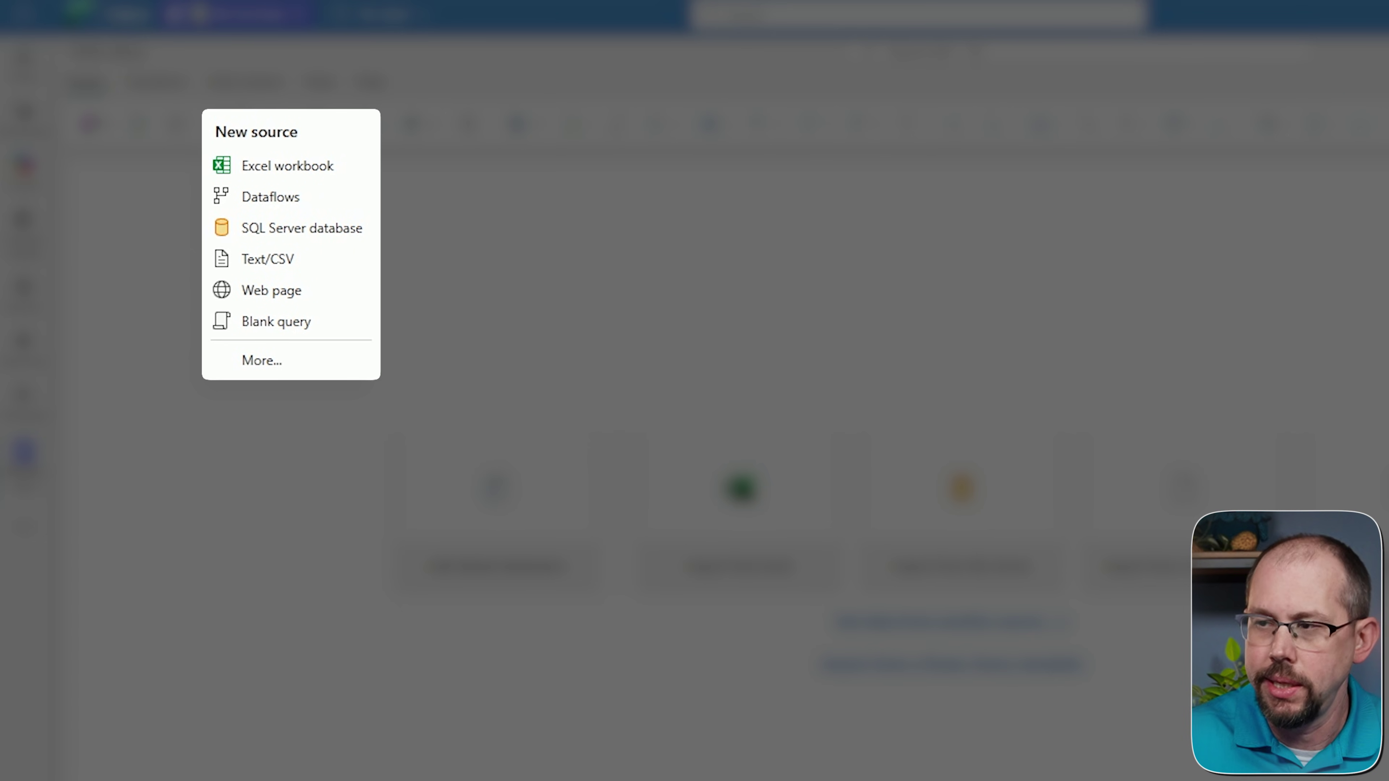
{"action": "left_click", "coordinate": [262, 360]}
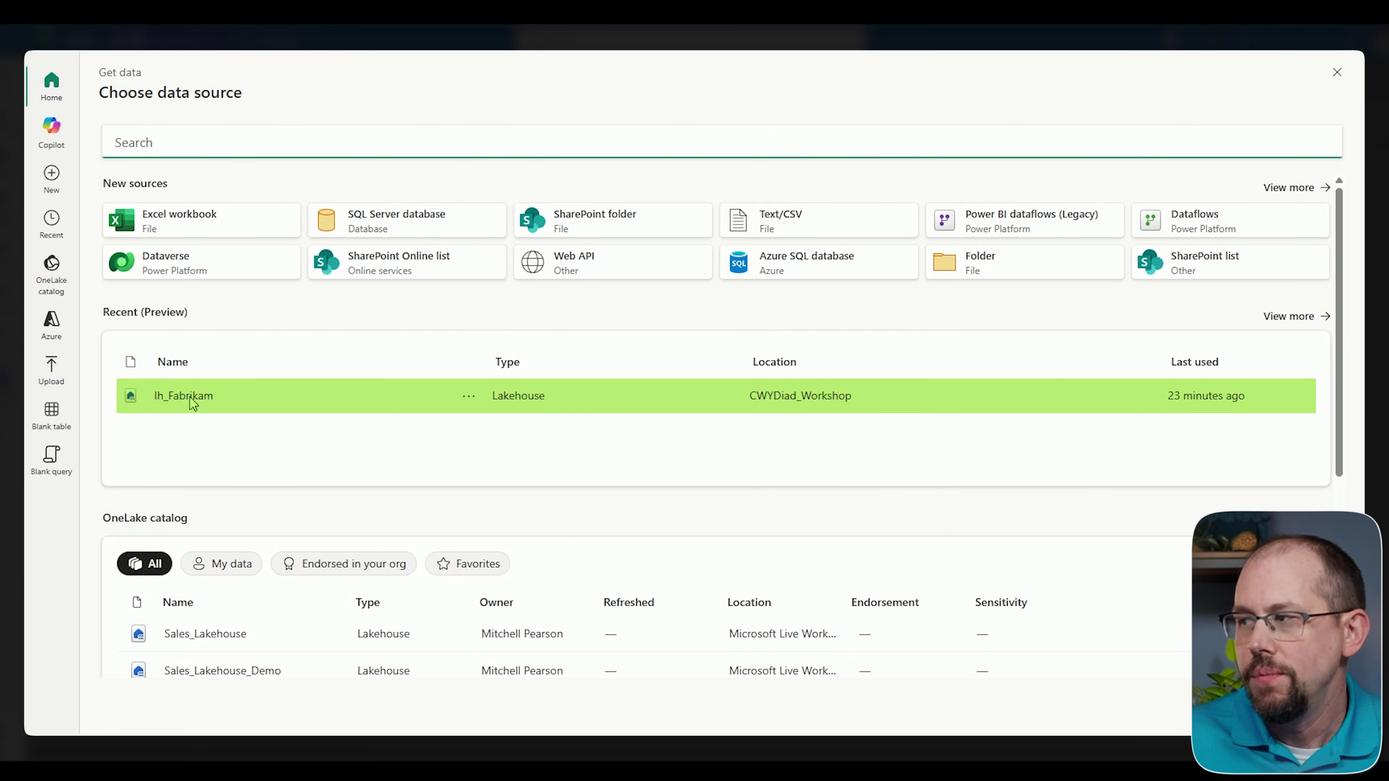
Step: Load InvoiceLineItems and Invoices from the lh_Fabrikam lakehouse as queries
{"action": "left_click", "coordinate": [210, 402]}
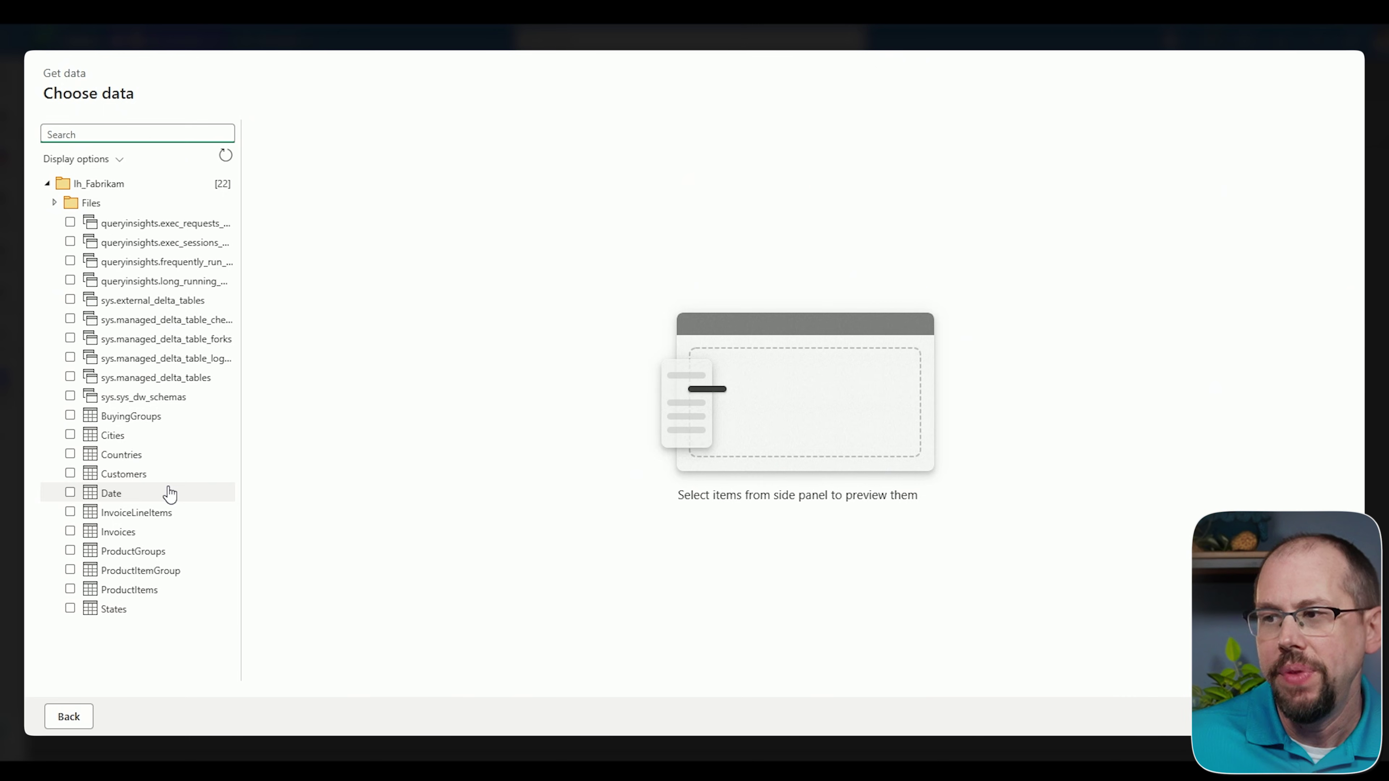
{"action": "left_click", "coordinate": [70, 532]}
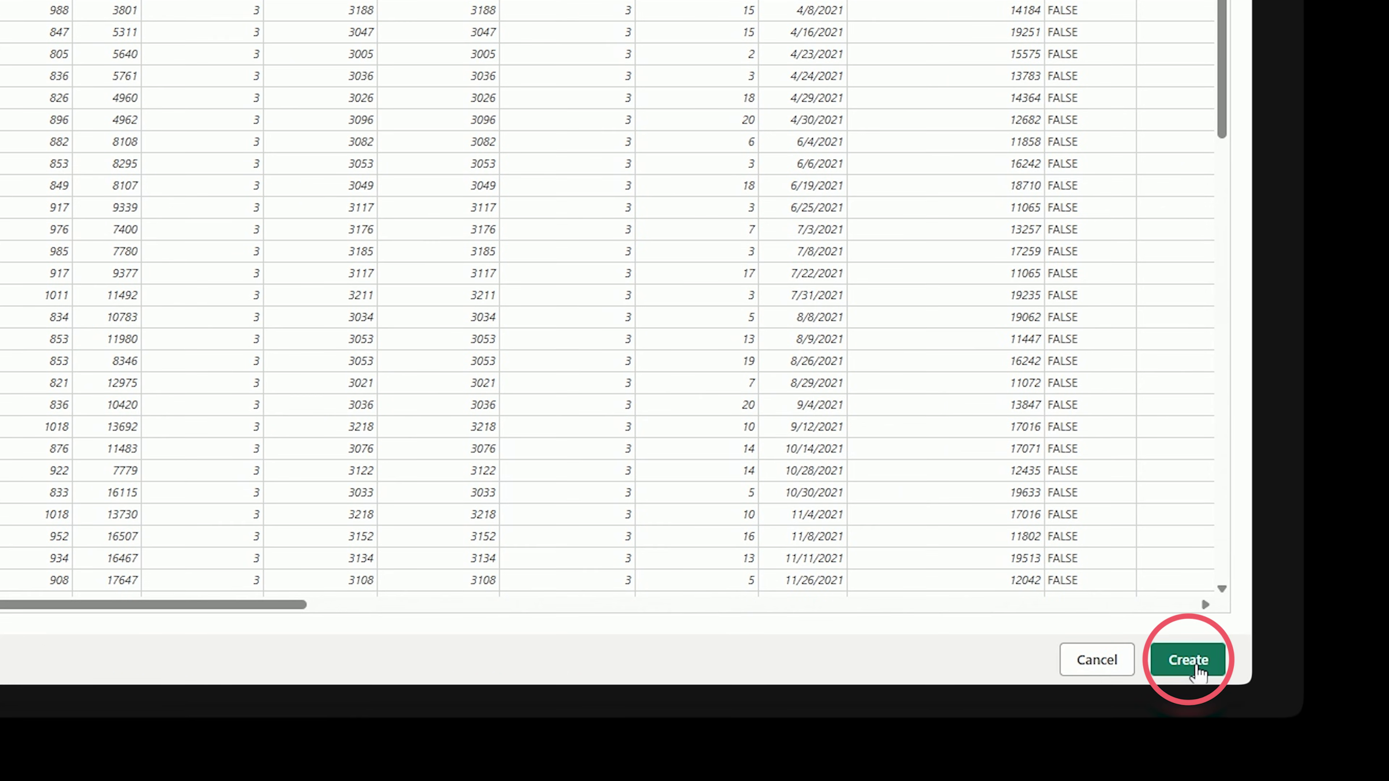
{"action": "left_click", "coordinate": [1184, 664]}
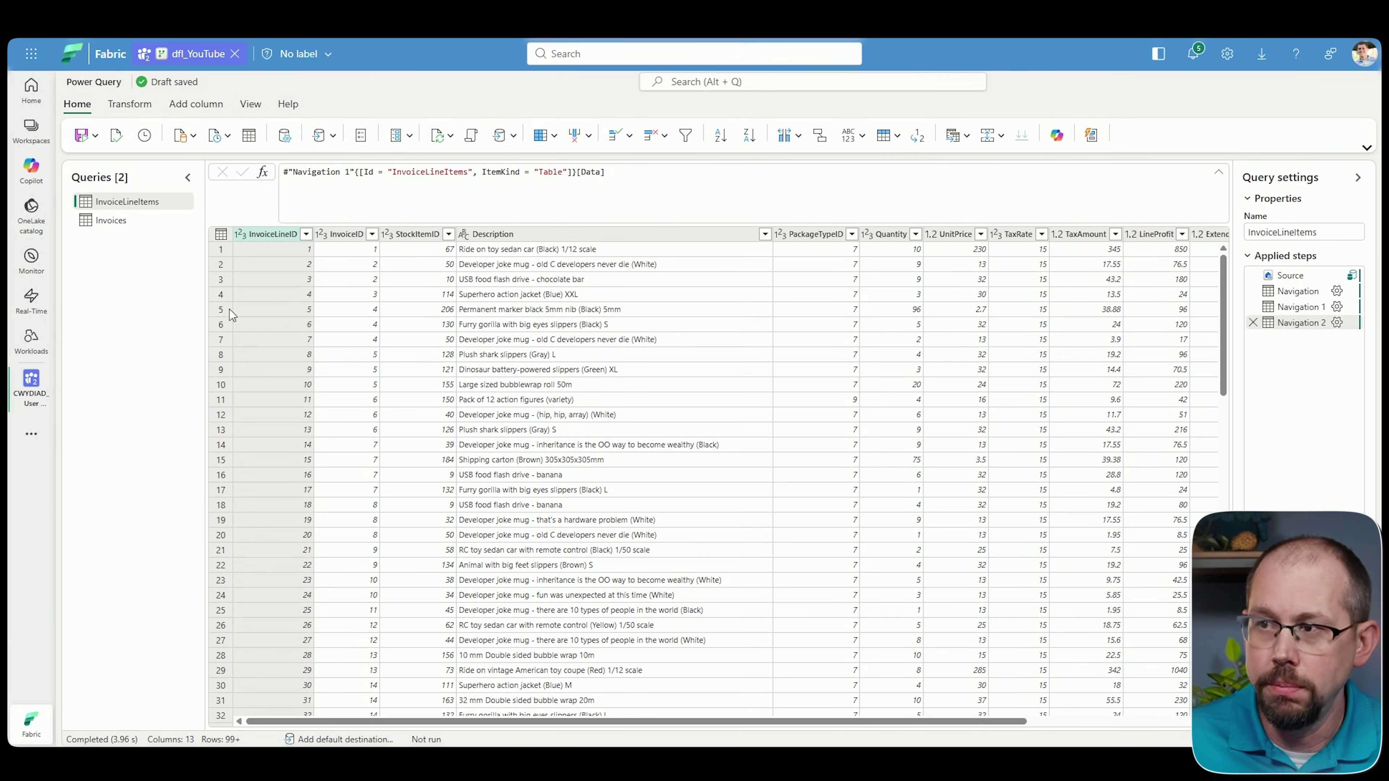
Step: Preview the Invoices query and start a Copilot prompt to combine both invoice tables
{"action": "left_click", "coordinate": [104, 224]}
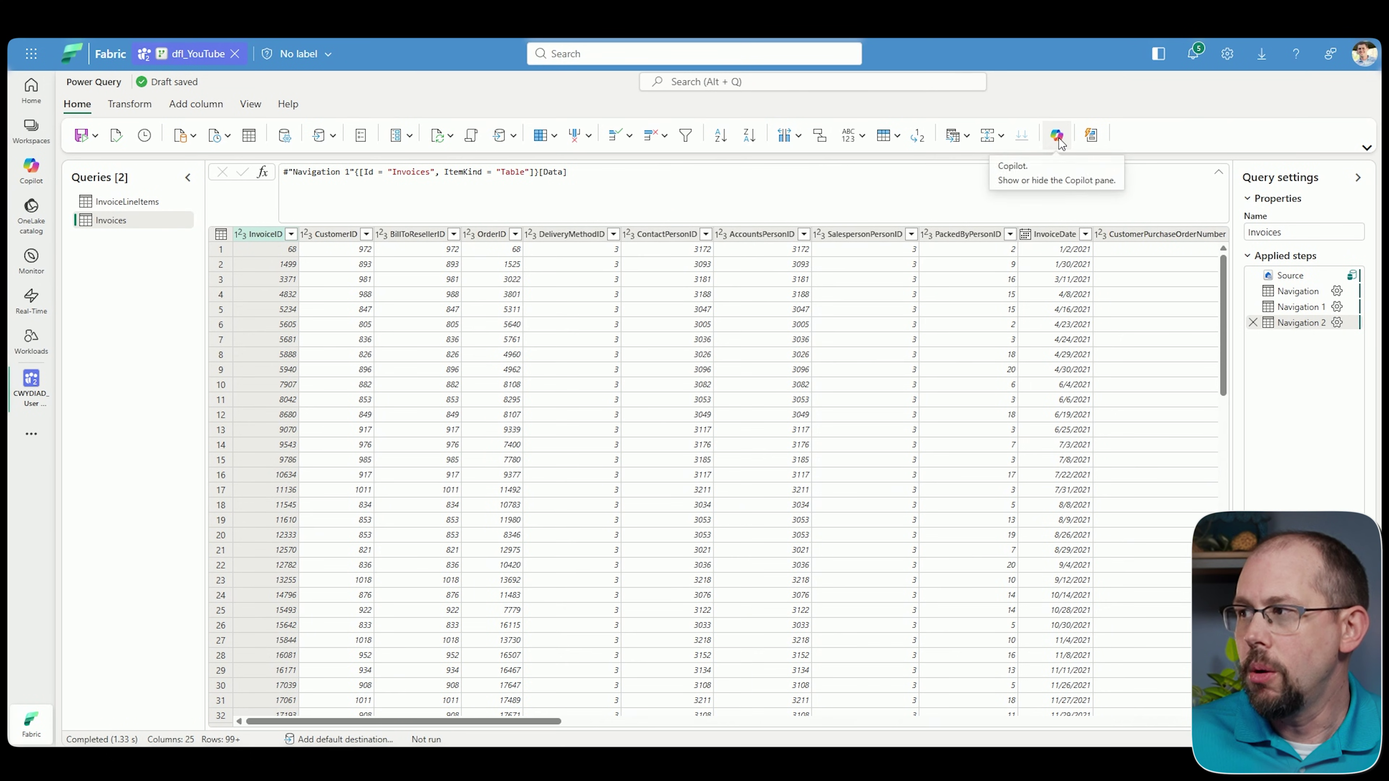
{"action": "left_click", "coordinate": [1059, 140]}
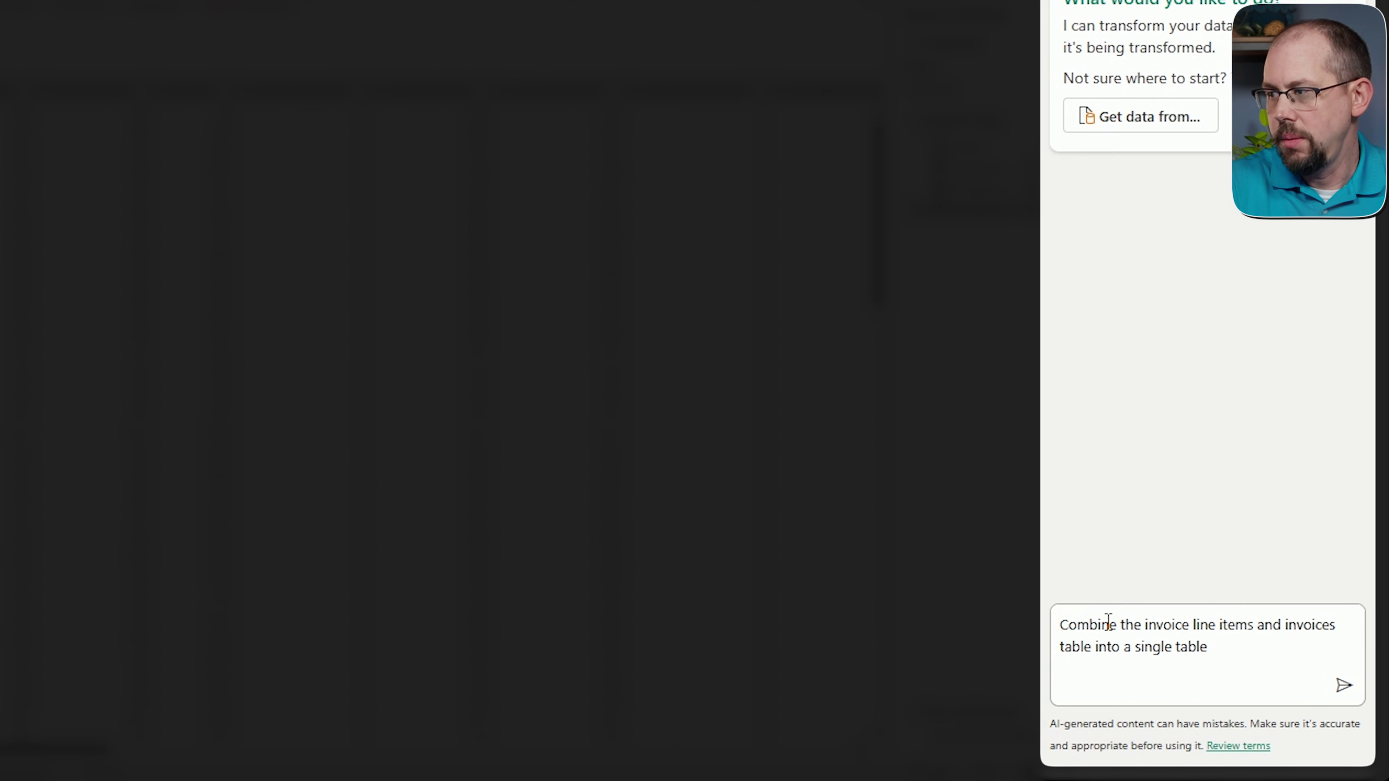
Step: Send the combine prompt and review Copilot's Table.NestedJoin formula on InvoiceID
{"action": "key", "text": "Return"}
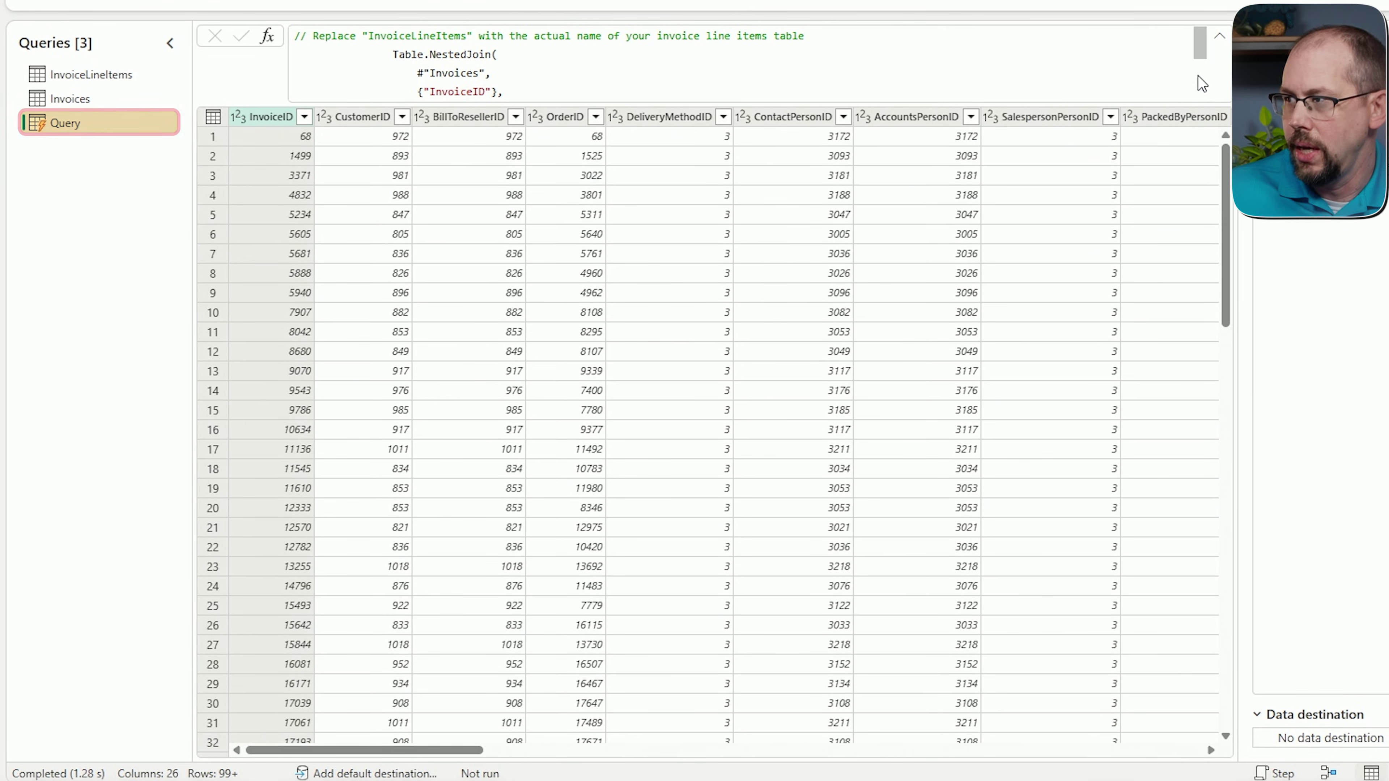
{"action": "scroll", "coordinate": [1202, 84], "scroll_direction": "down", "scroll_amount": 2}
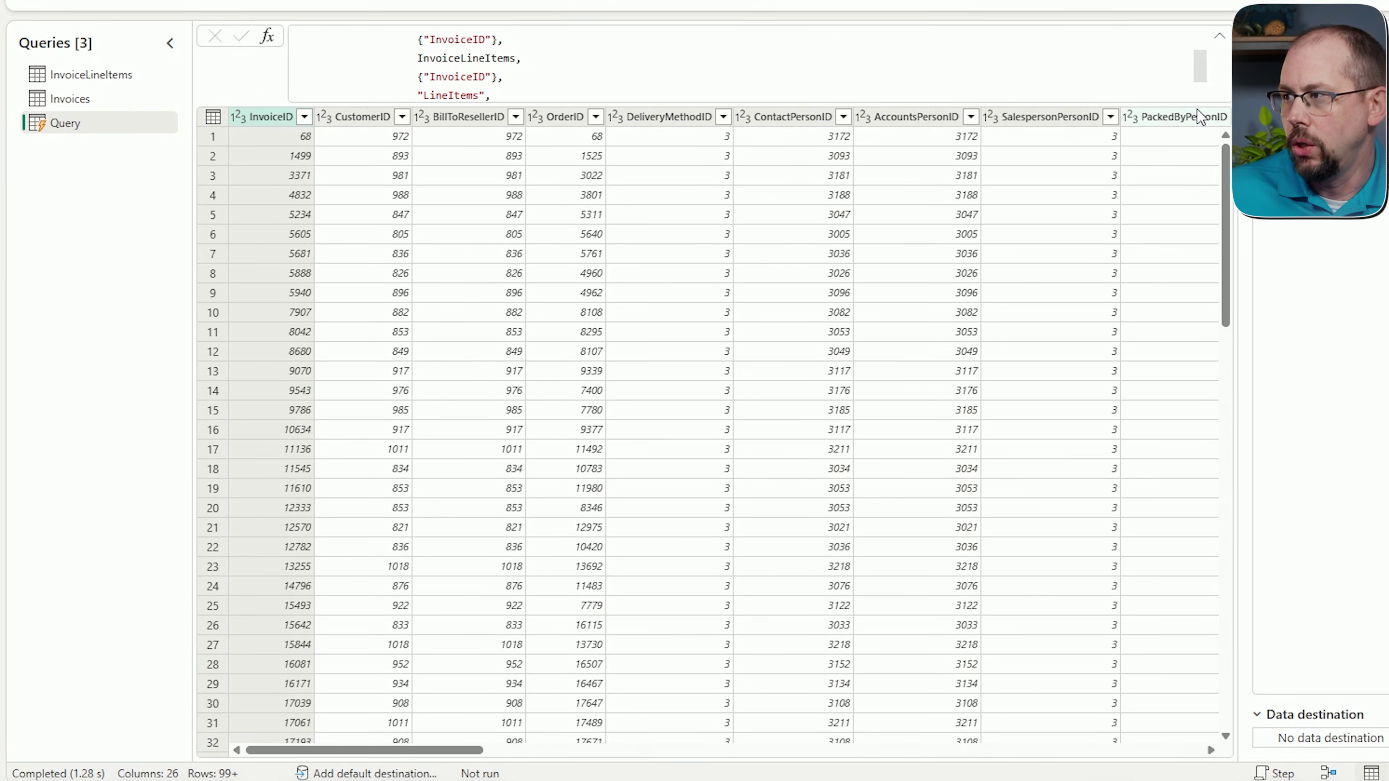
{"action": "left_click_drag", "start_coordinate": [423, 40], "coordinate": [513, 51]}
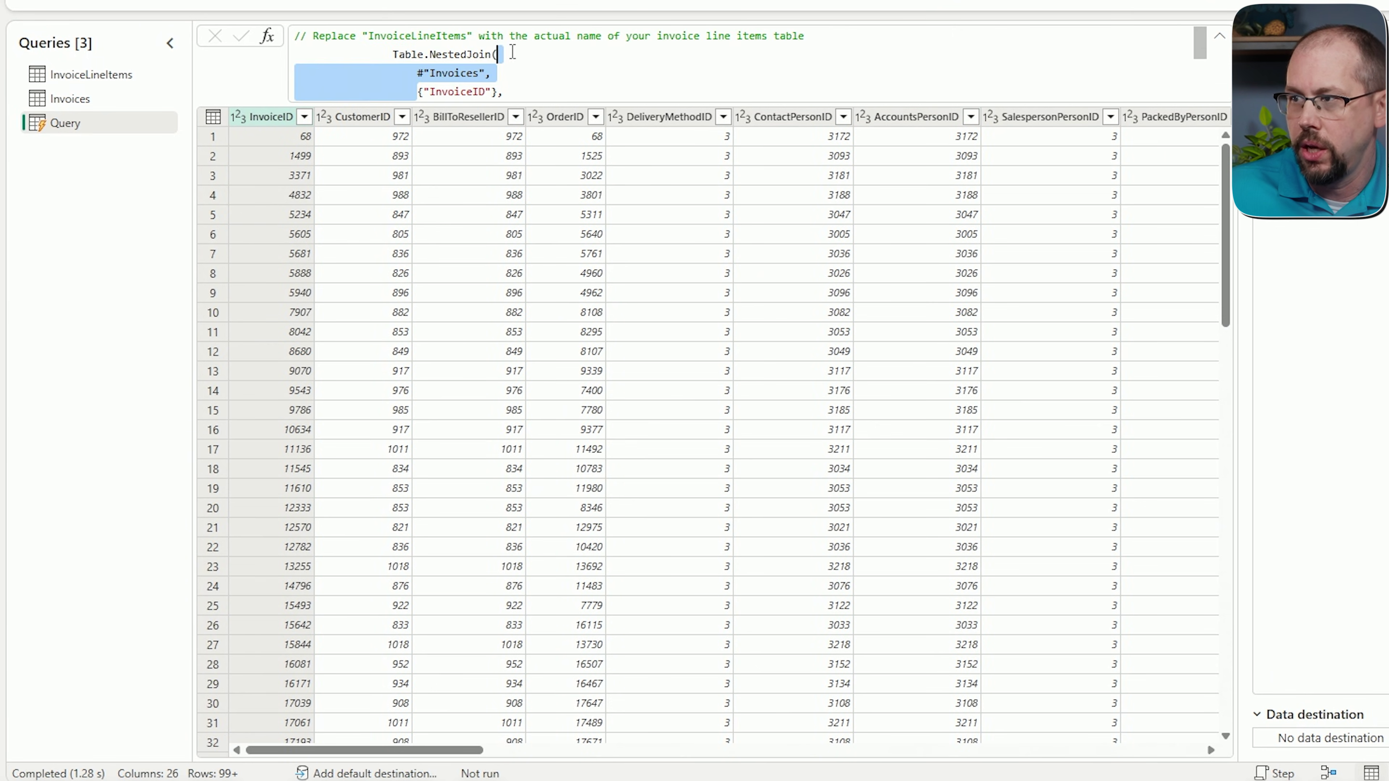
{"action": "left_click", "coordinate": [511, 63]}
Step: Scroll the grid right to the nested LineItems column and select its header
{"action": "scroll", "coordinate": [1185, 56], "scroll_direction": "down", "scroll_amount": 1}
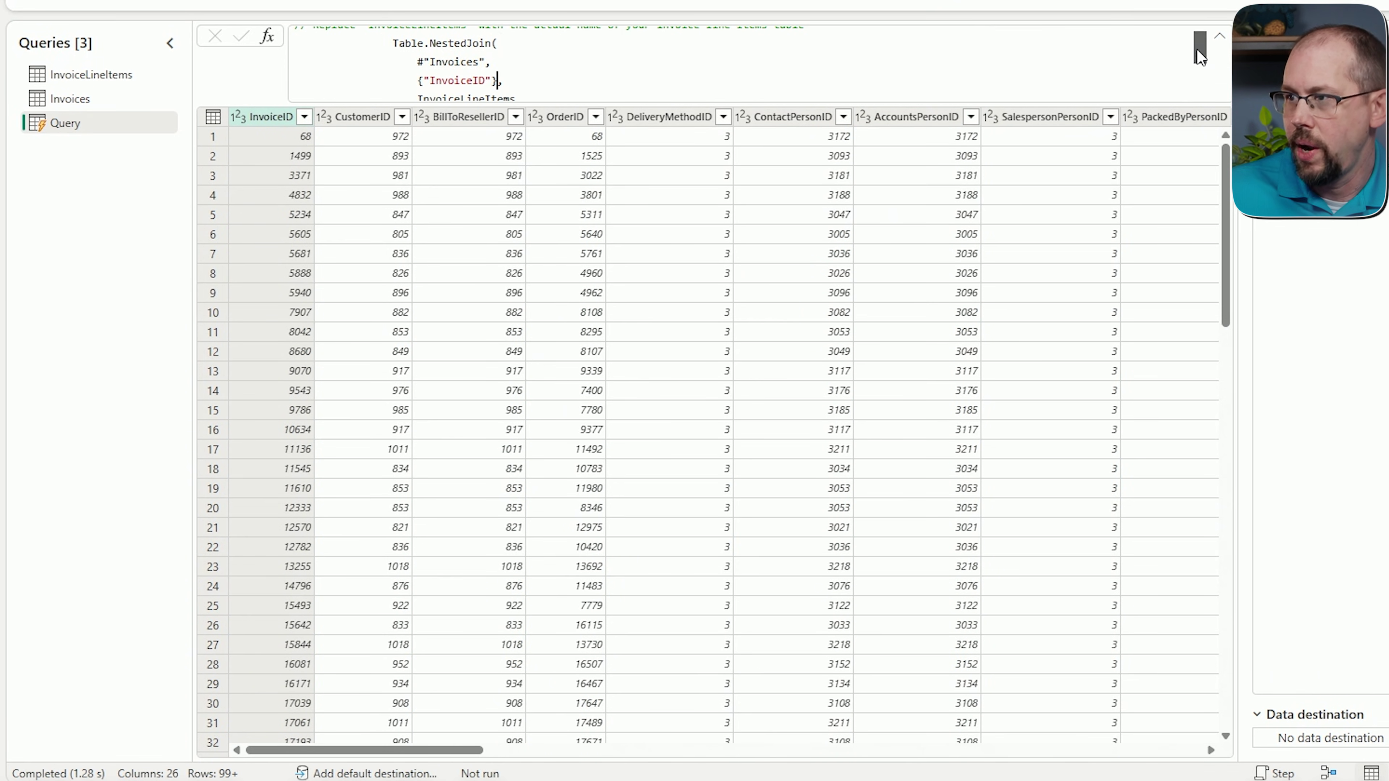
{"action": "left_click_drag", "start_coordinate": [1200, 55], "coordinate": [1214, 93]}
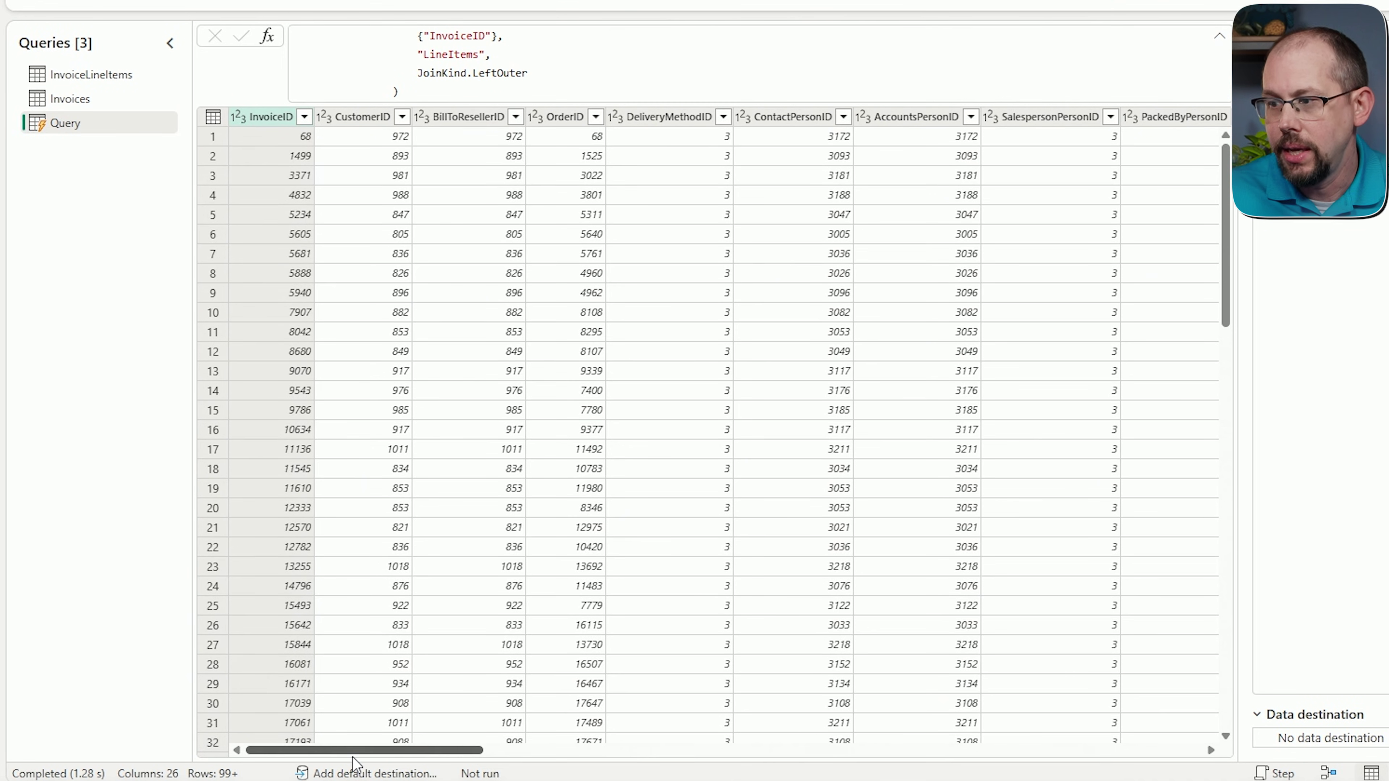
{"action": "left_click_drag", "start_coordinate": [354, 751], "coordinate": [1205, 684]}
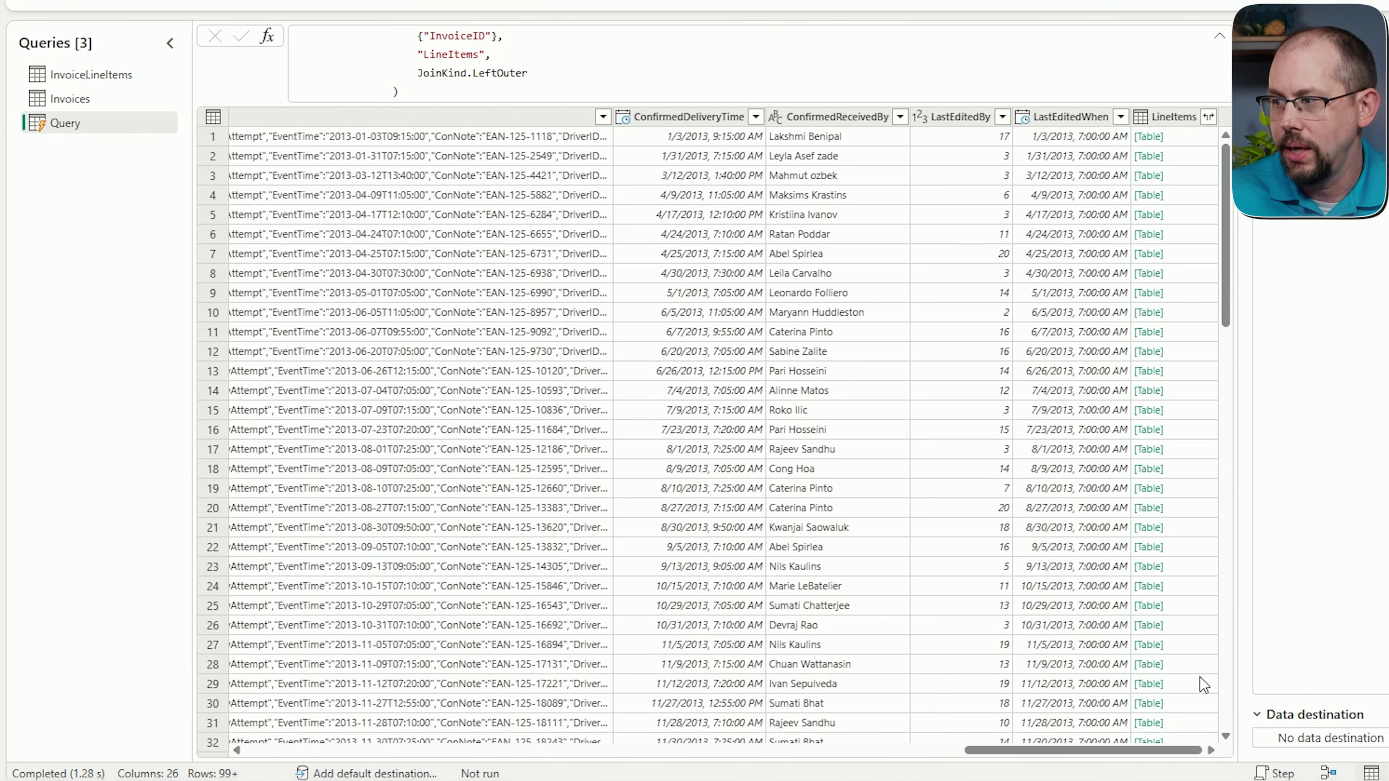
{"action": "left_click", "coordinate": [1175, 117]}
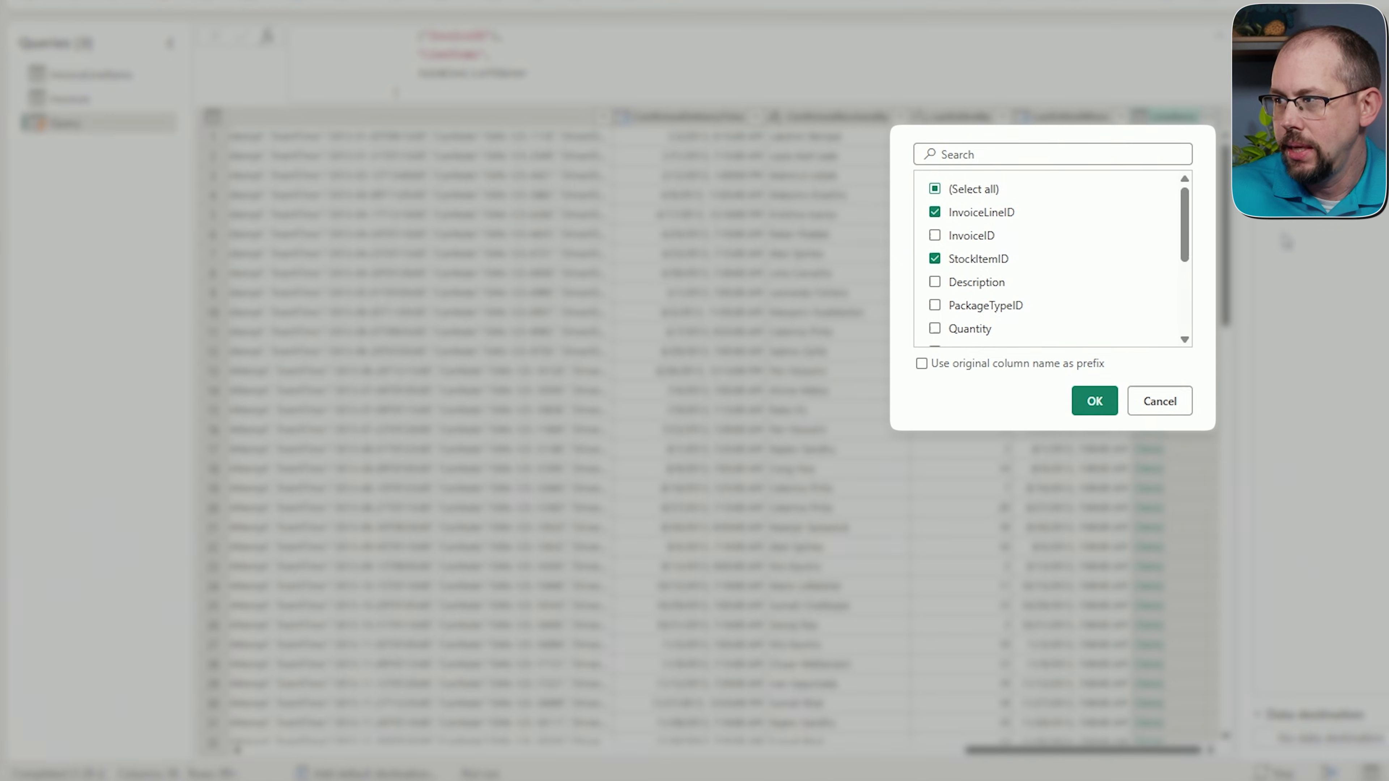
Step: Expand LineItems to InvoiceLineID, StockItemID, Quantity, UnitPrice, TaxRate, TaxAmount without prefixes
{"action": "left_click_drag", "start_coordinate": [1184, 243], "coordinate": [1201, 290]}
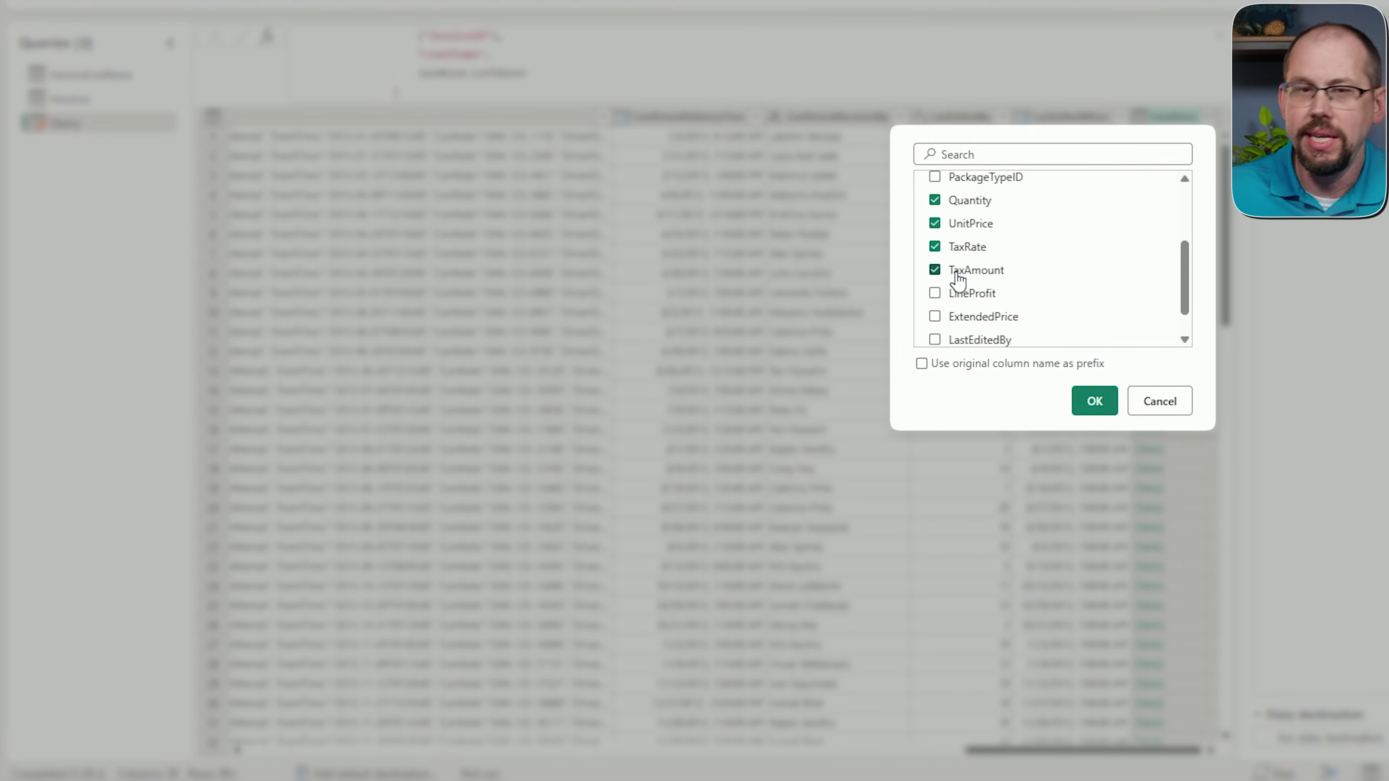
{"action": "left_click", "coordinate": [1094, 401]}
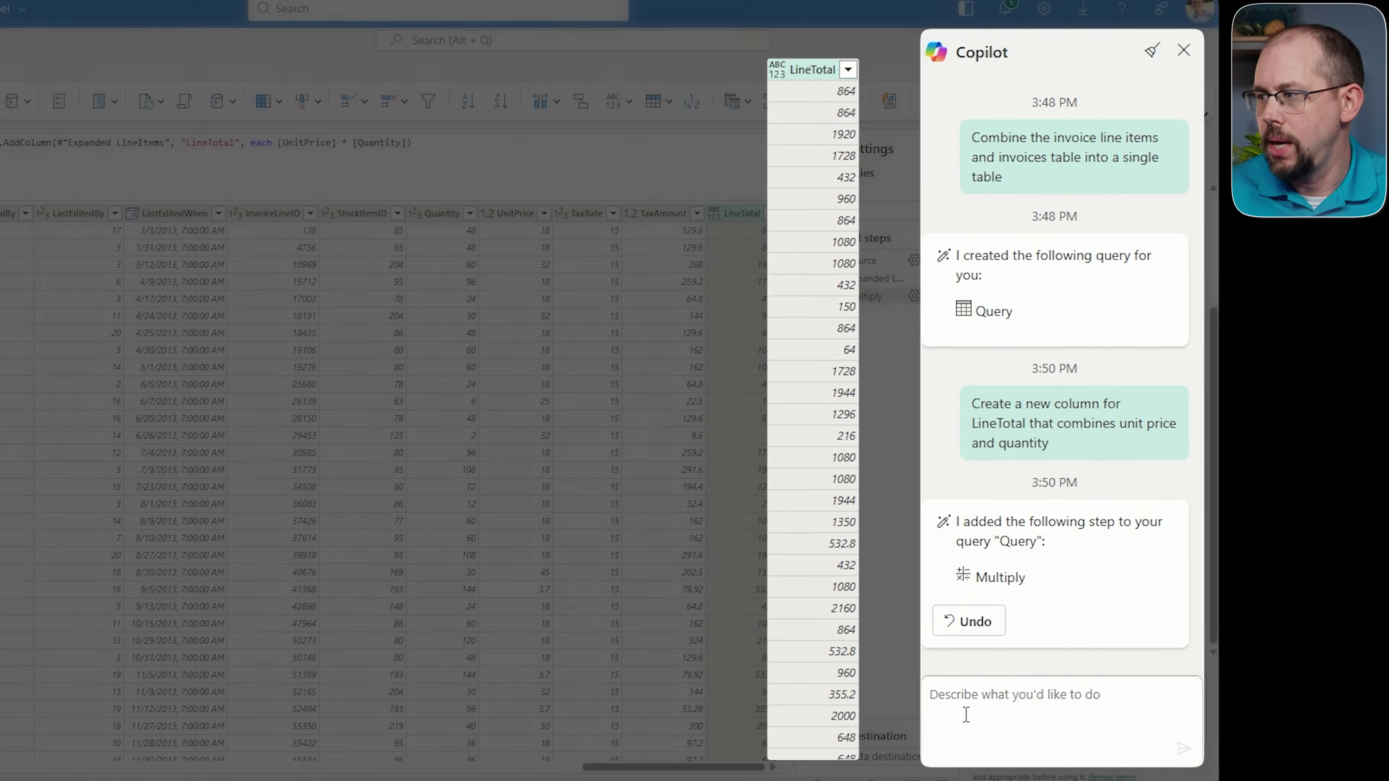
Step: Ask Copilot 'Change the data type of line total to decimal' and review the Change type step
{"action": "type", "text": "Change the data type of line total"}
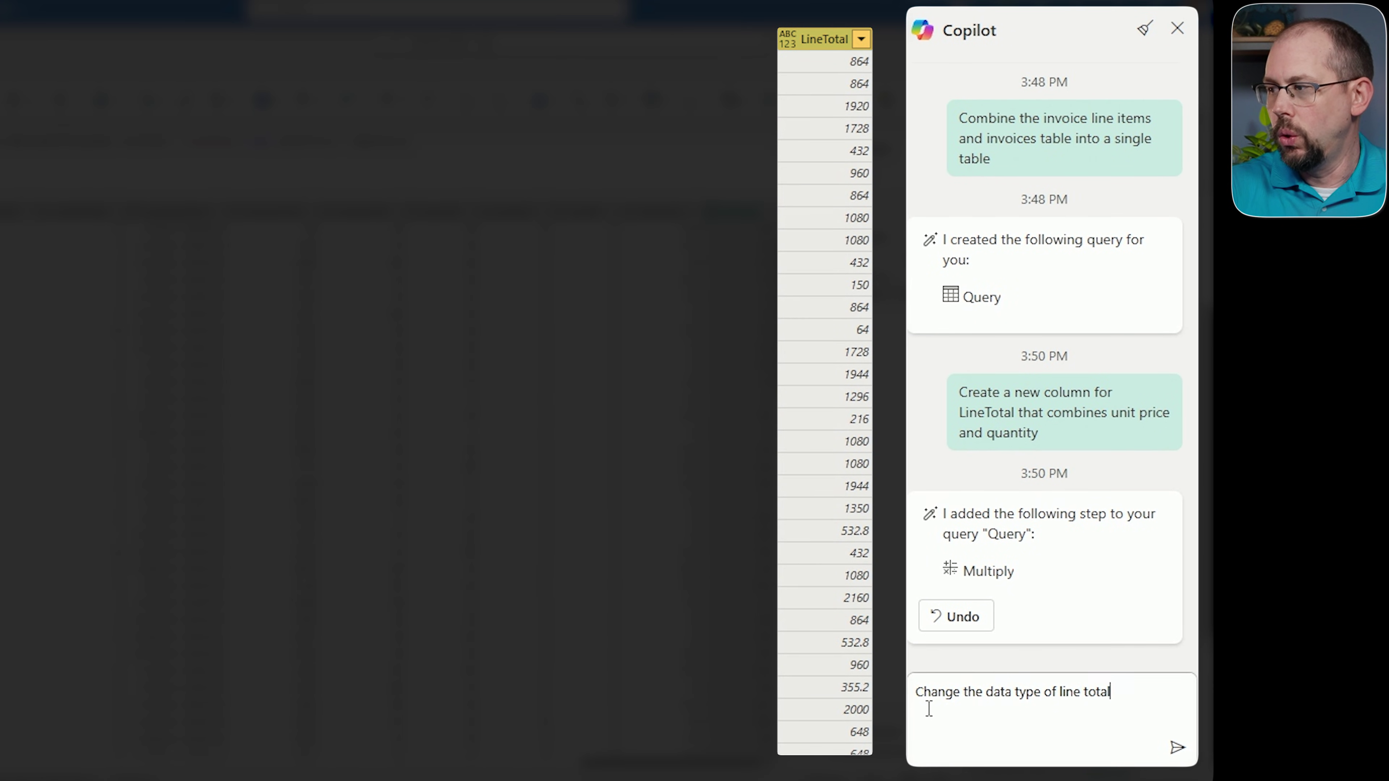
{"action": "type", "text": " to decimal"}
{"action": "key", "text": "Return"}
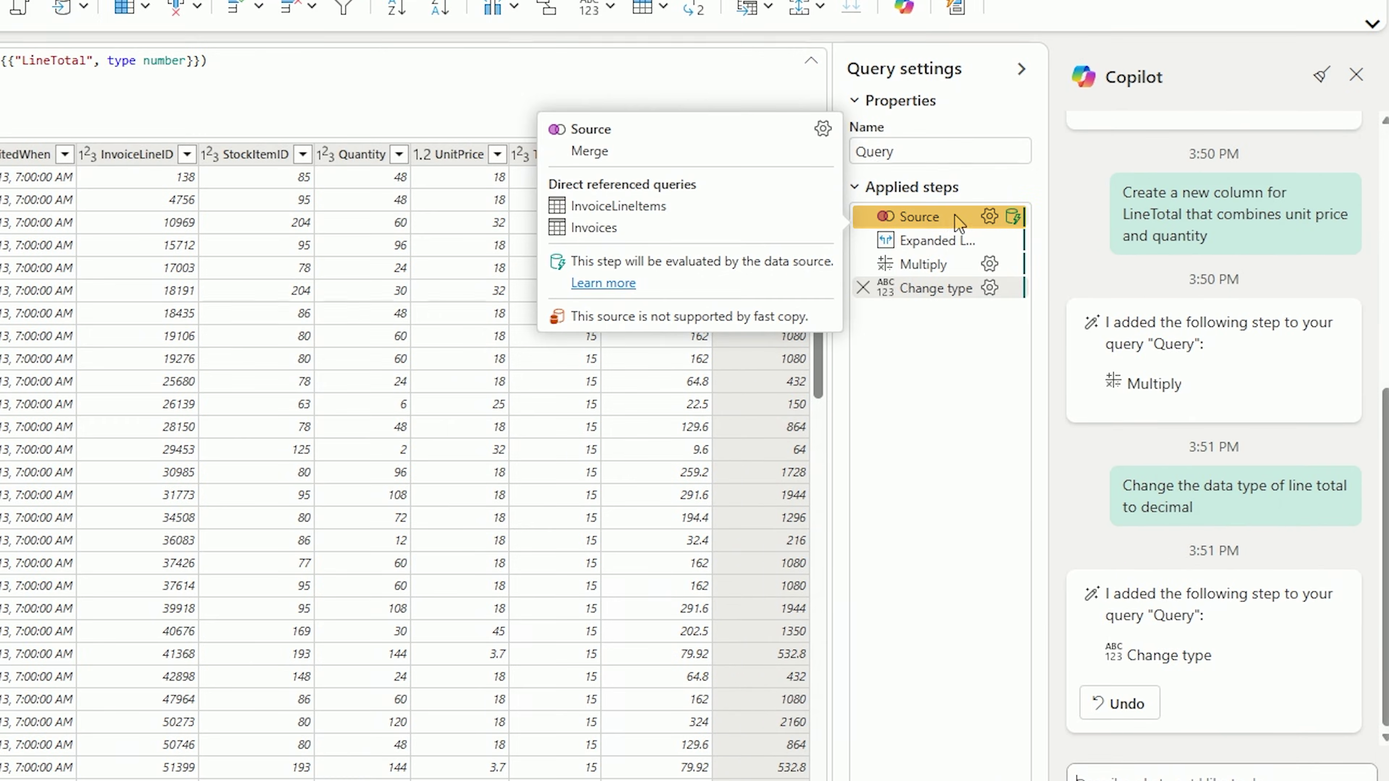
{"action": "mouse_move", "coordinate": [940, 253]}
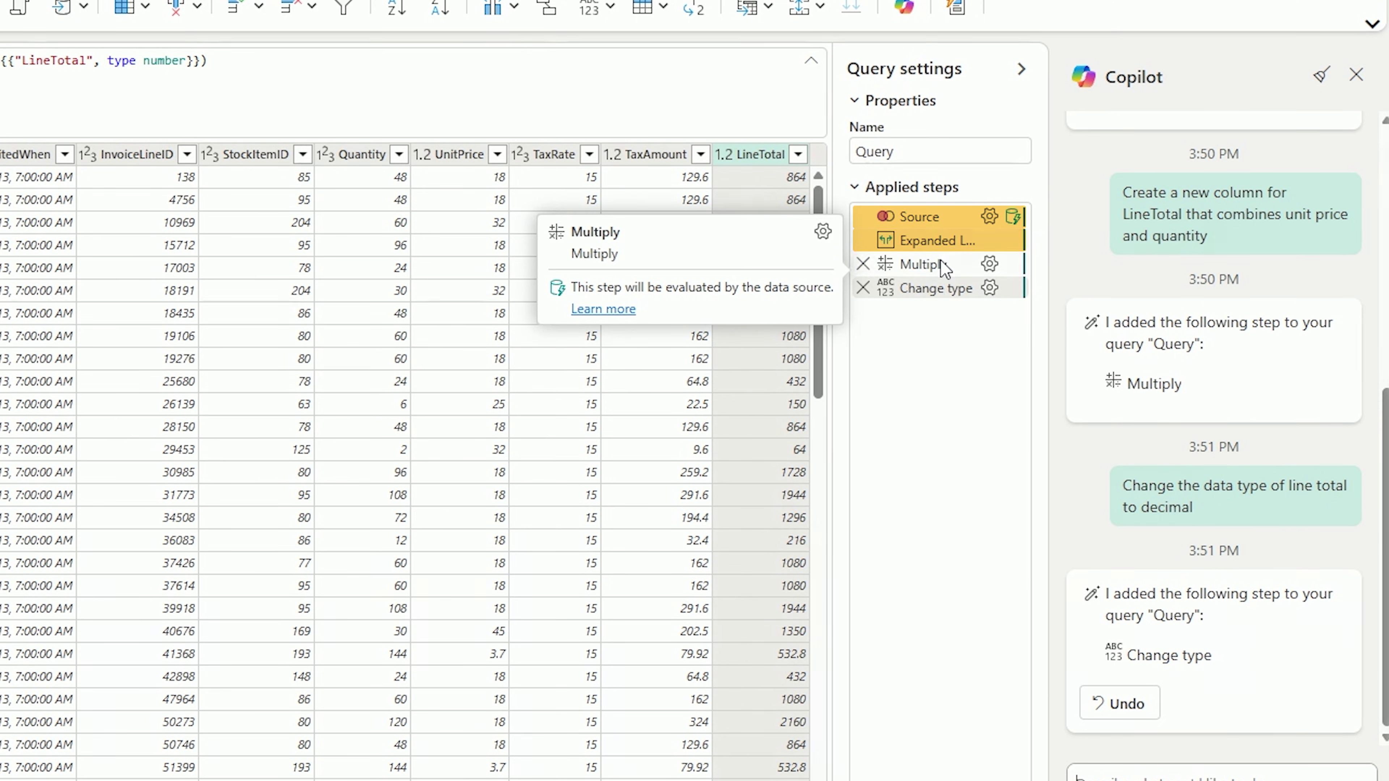
{"action": "mouse_move", "coordinate": [941, 290]}
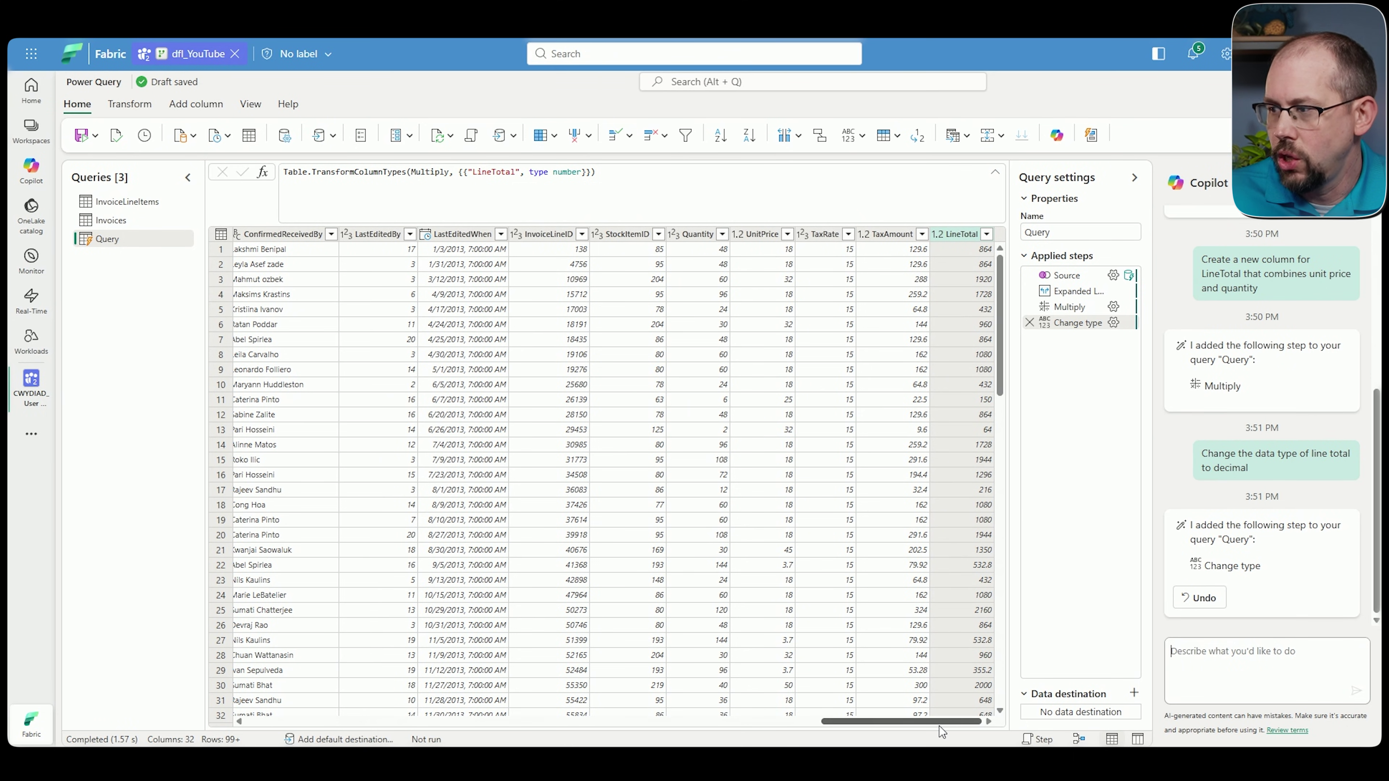
{"action": "left_click_drag", "start_coordinate": [938, 727], "coordinate": [403, 742]}
{"action": "scroll", "coordinate": [670, 698], "scroll_direction": "right", "scroll_amount": 5}
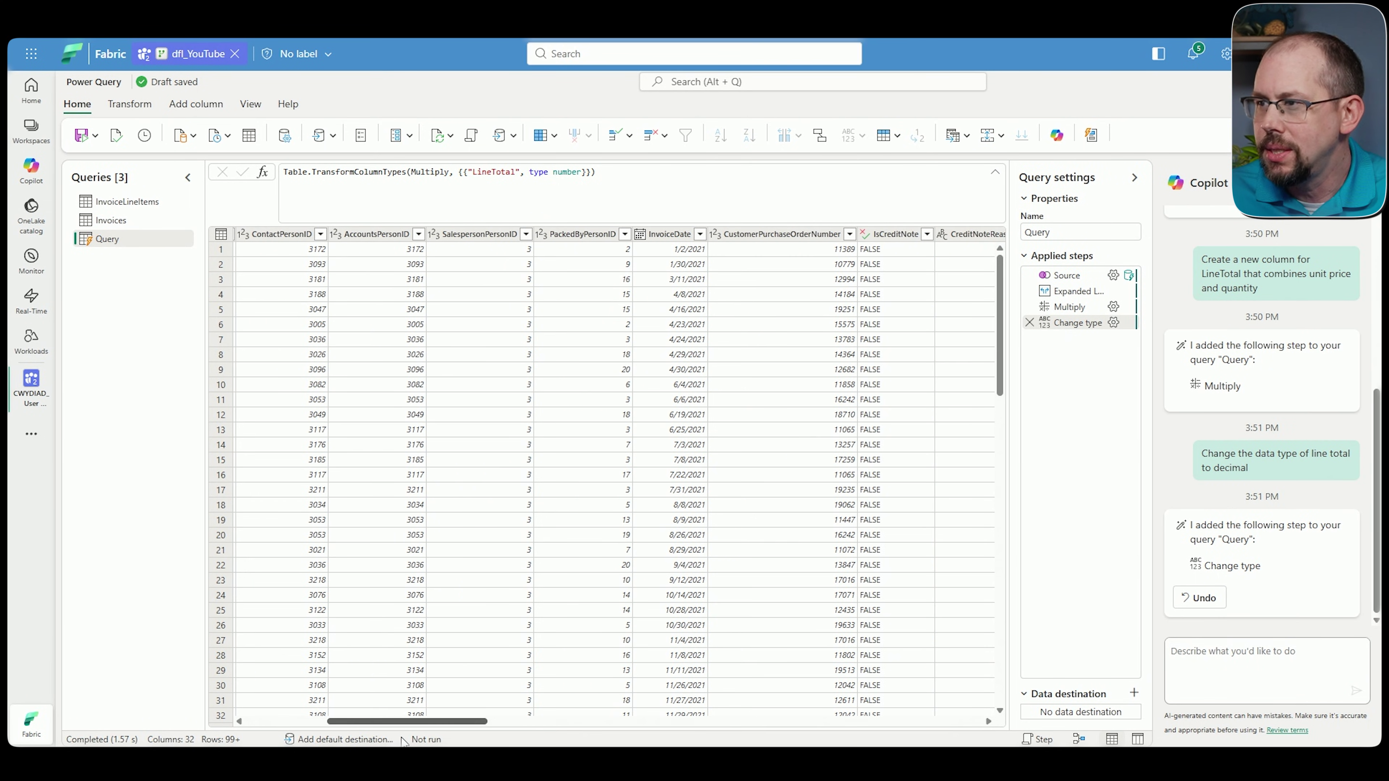
{"action": "scroll", "coordinate": [602, 471], "scroll_direction": "right", "scroll_amount": 5}
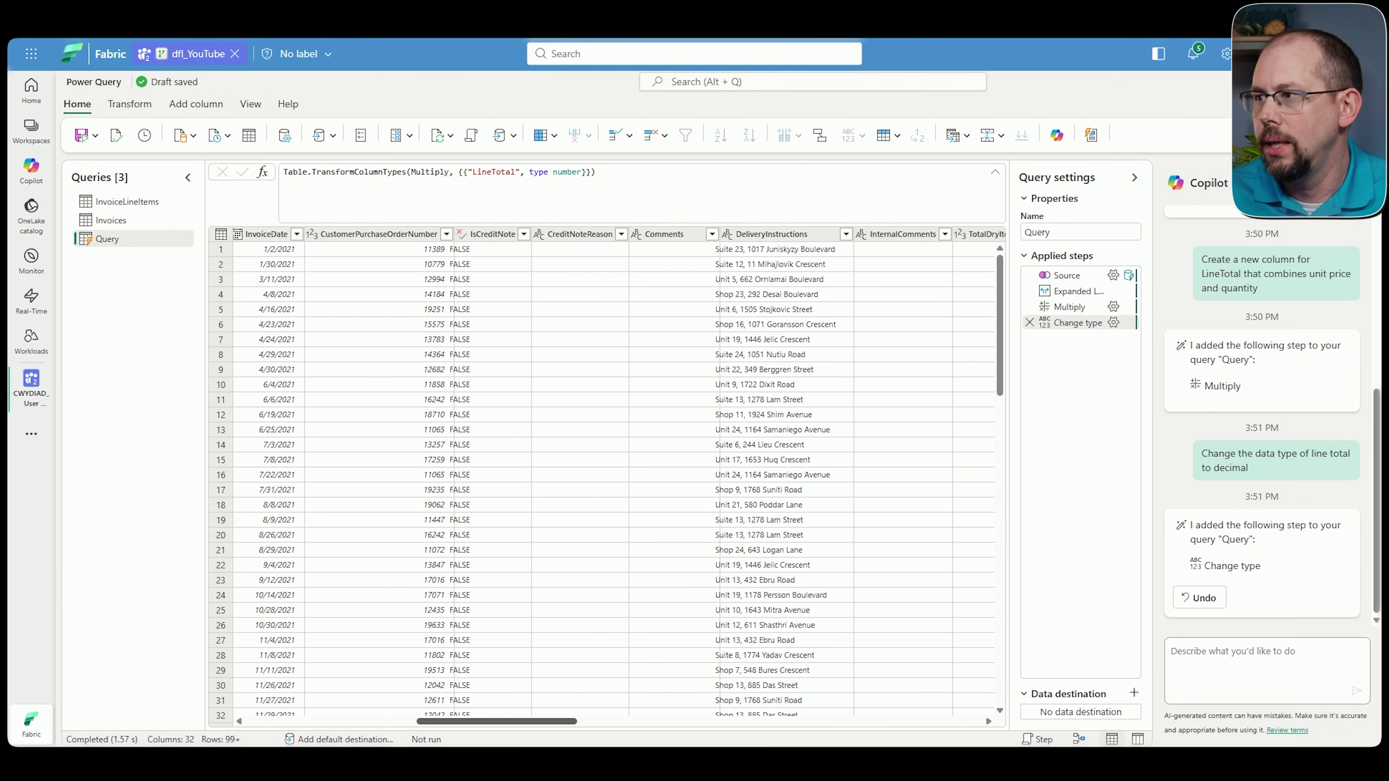
{"action": "scroll", "coordinate": [602, 471], "scroll_direction": "right", "scroll_amount": 12}
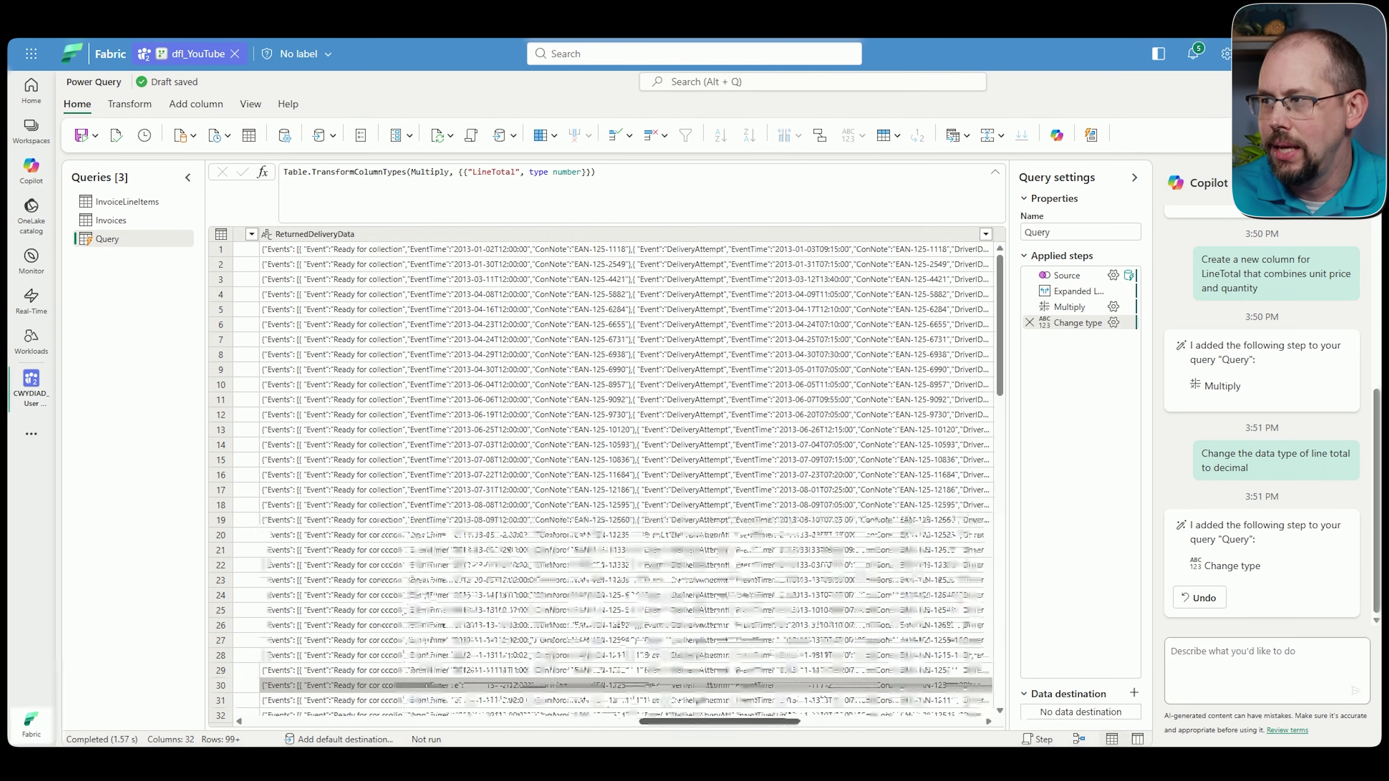
{"action": "scroll", "coordinate": [602, 470], "scroll_direction": "right", "scroll_amount": 8}
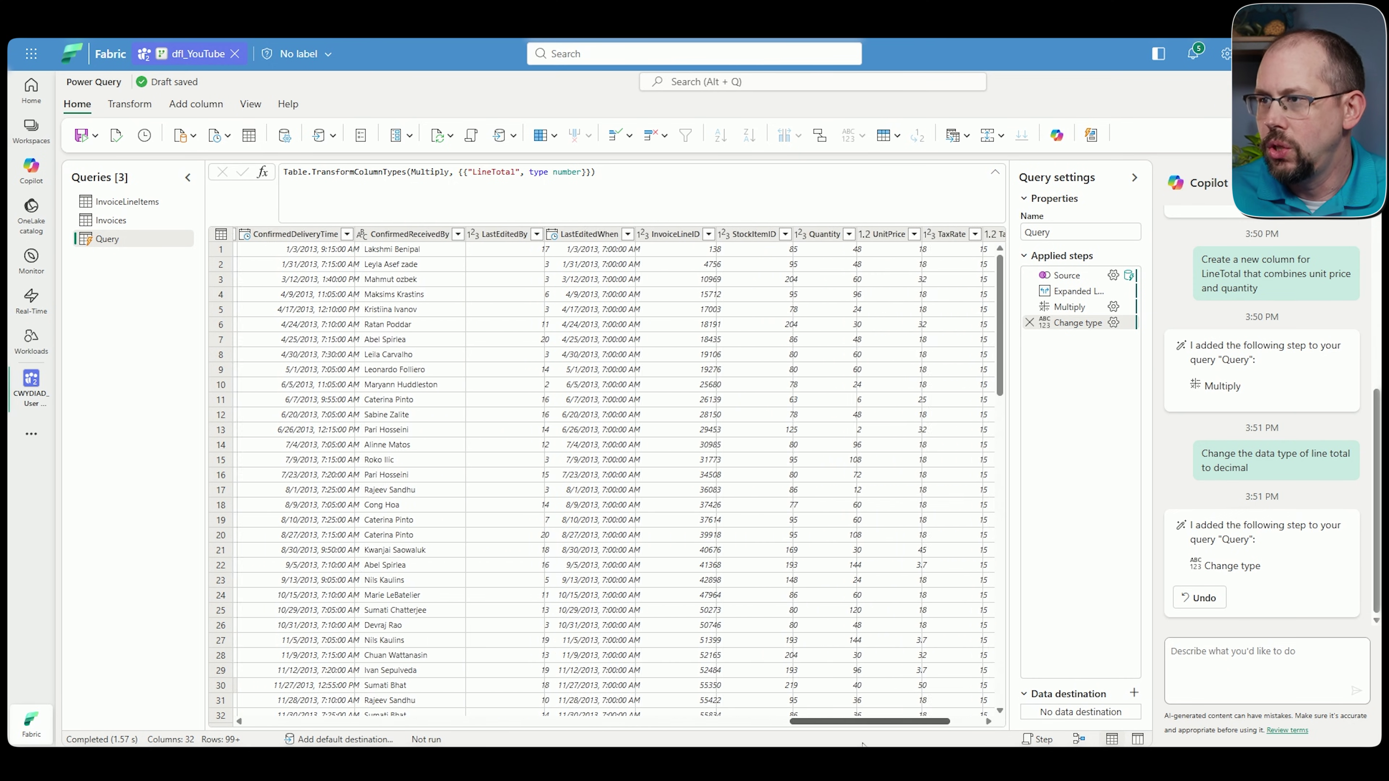
{"action": "left_click", "coordinate": [317, 234]}
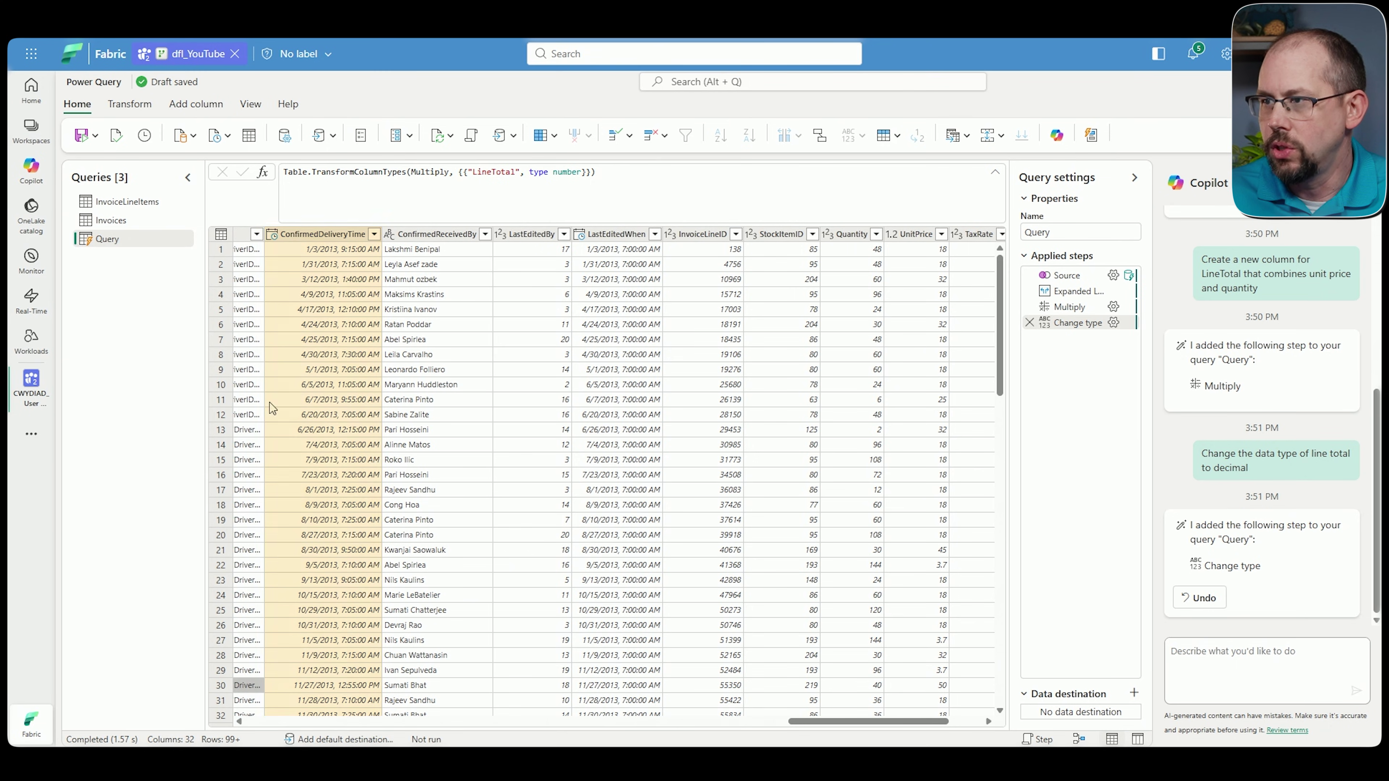
{"action": "left_click", "coordinate": [651, 303]}
{"action": "left_click", "coordinate": [1238, 700]}
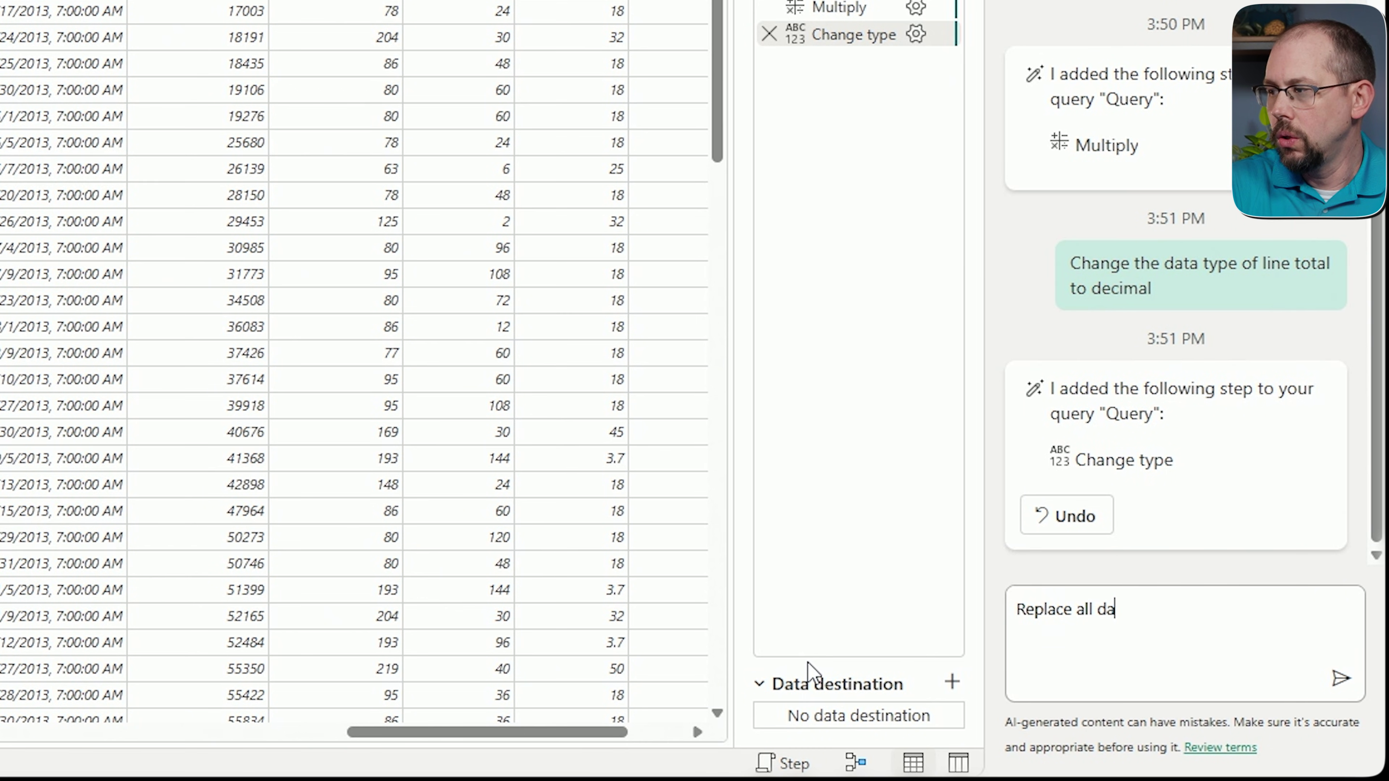
Step: Send Copilot 'Replace all data types of datetime with the data type of date'
{"action": "type", "text": "e"}
{"action": "key", "text": "BackSpace"}
{"action": "type", "text": "pes of dat"}
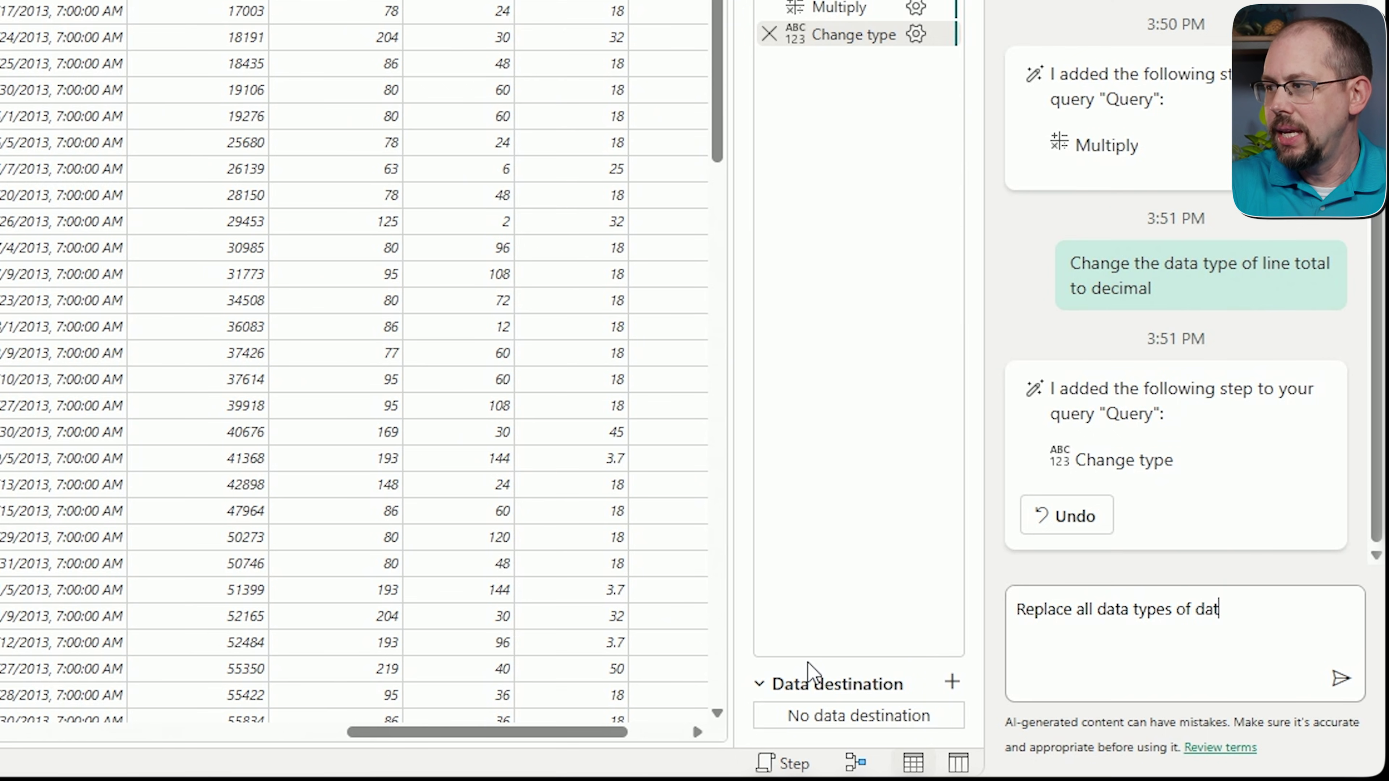
{"action": "type", "text": "etime with t"}
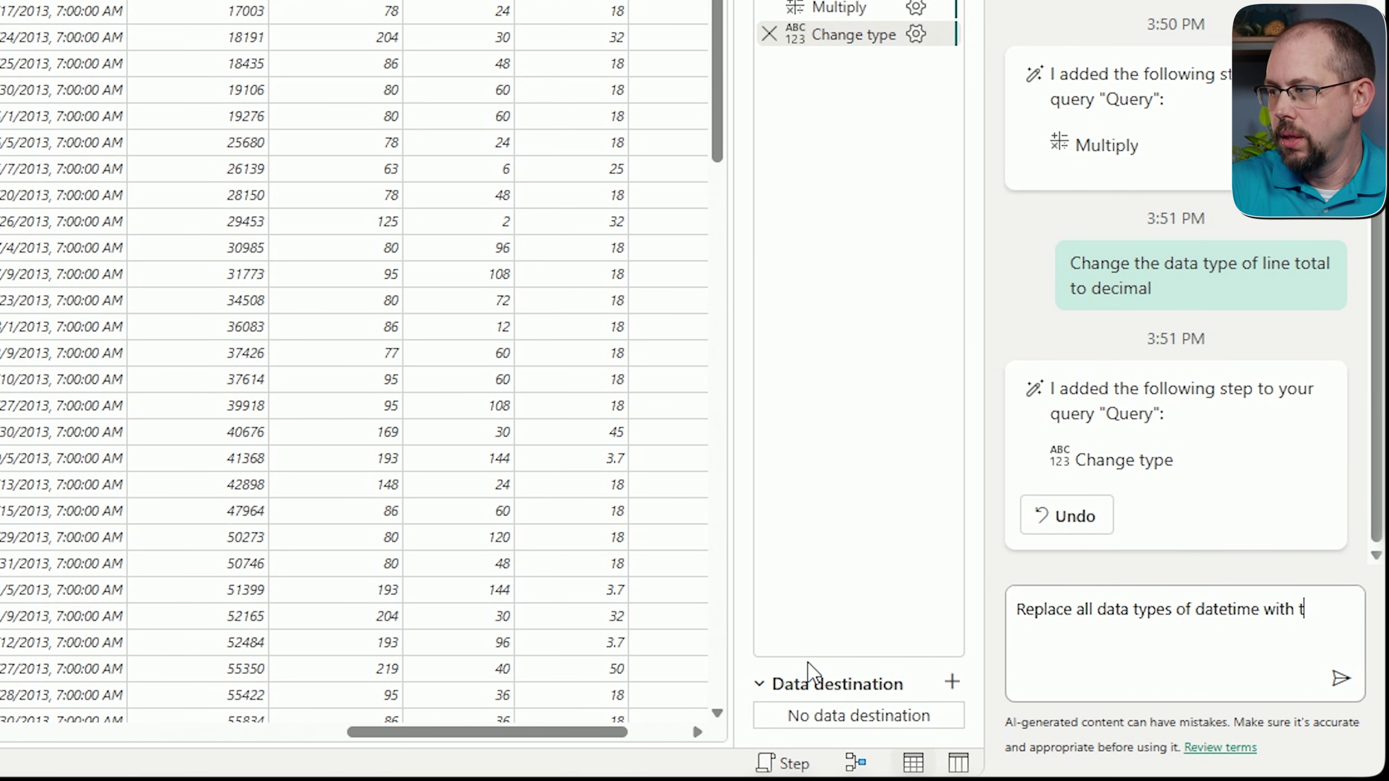
{"action": "type", "text": "he data type of d"}
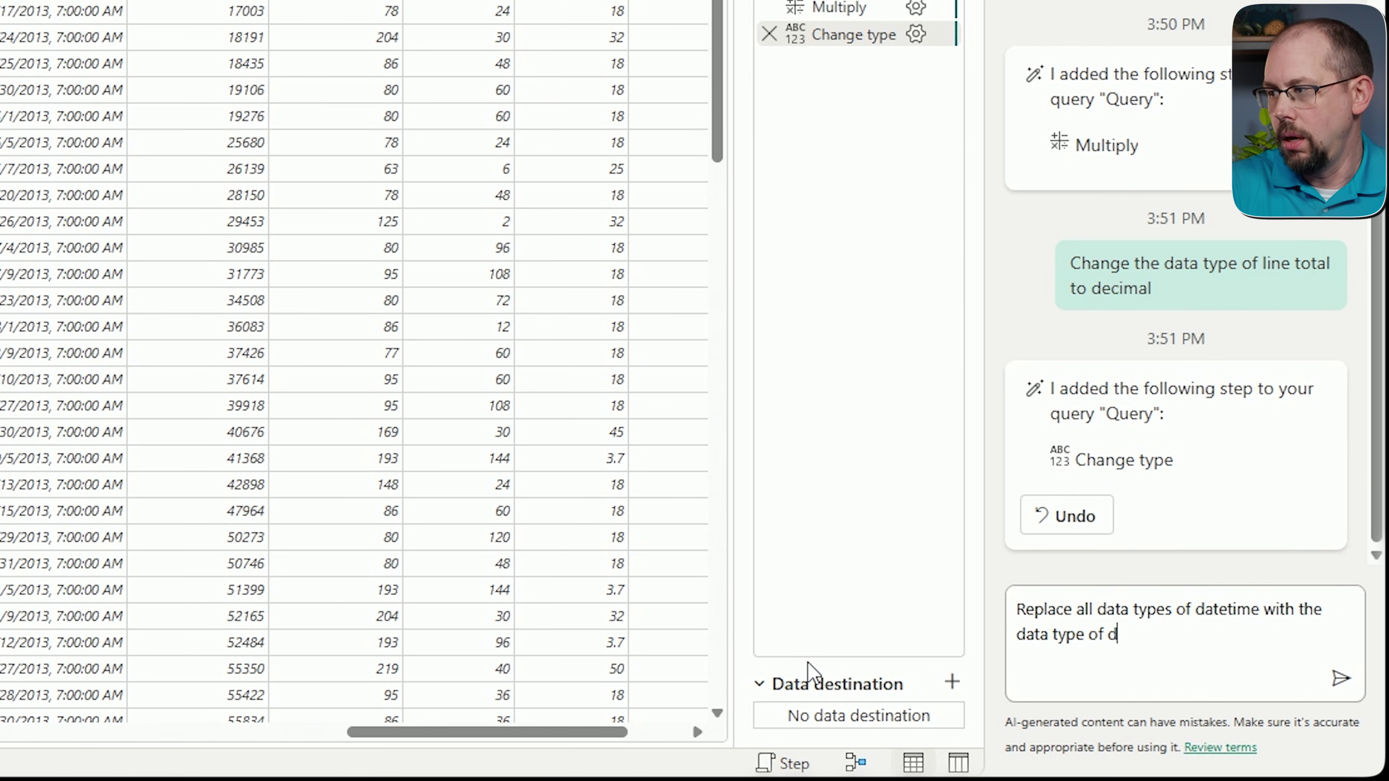
{"action": "type", "text": "ate"}
{"action": "key", "text": "Return"}
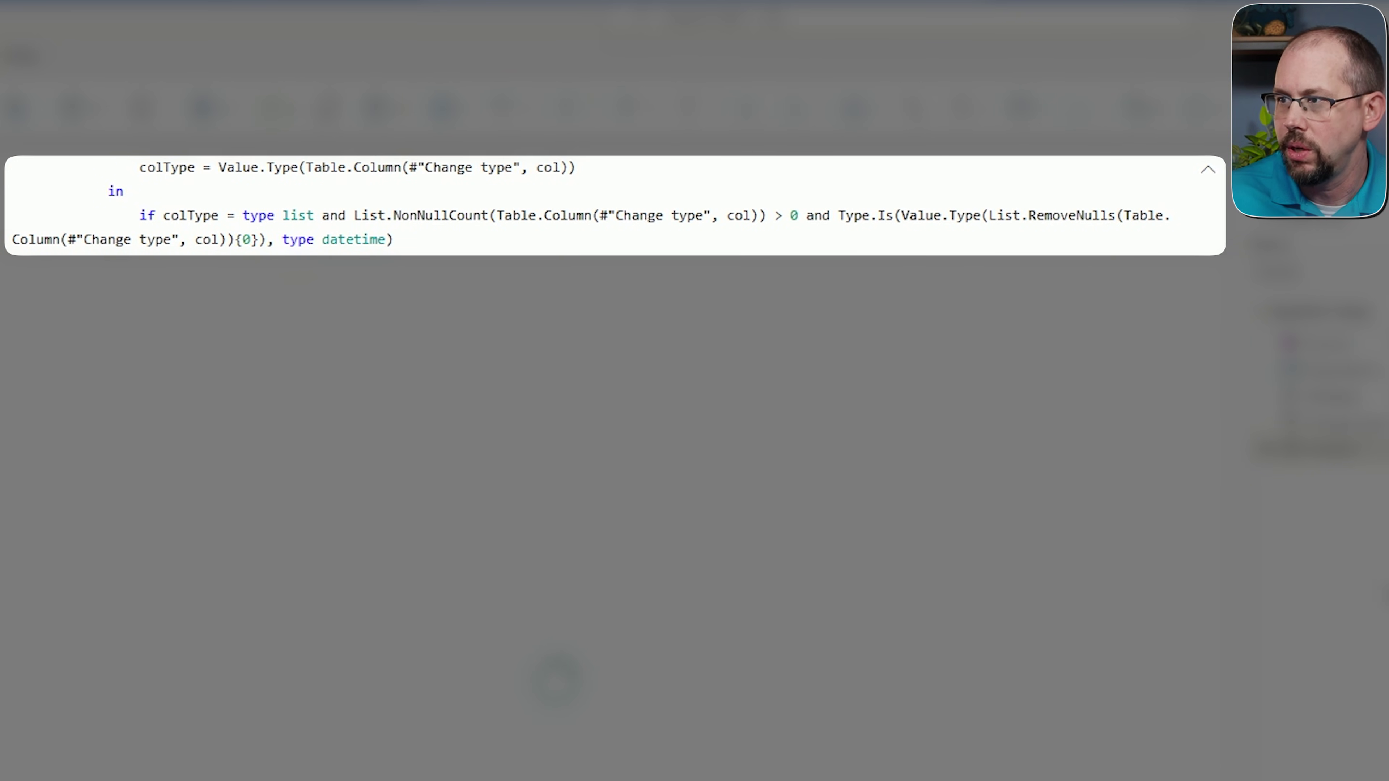
{"action": "mouse_move", "coordinate": [1183, 211]}
{"action": "left_mouse_down"}
{"action": "mouse_move", "coordinate": [1183, 170]}
{"action": "mouse_move", "coordinate": [1185, 233]}
{"action": "left_mouse_up"}
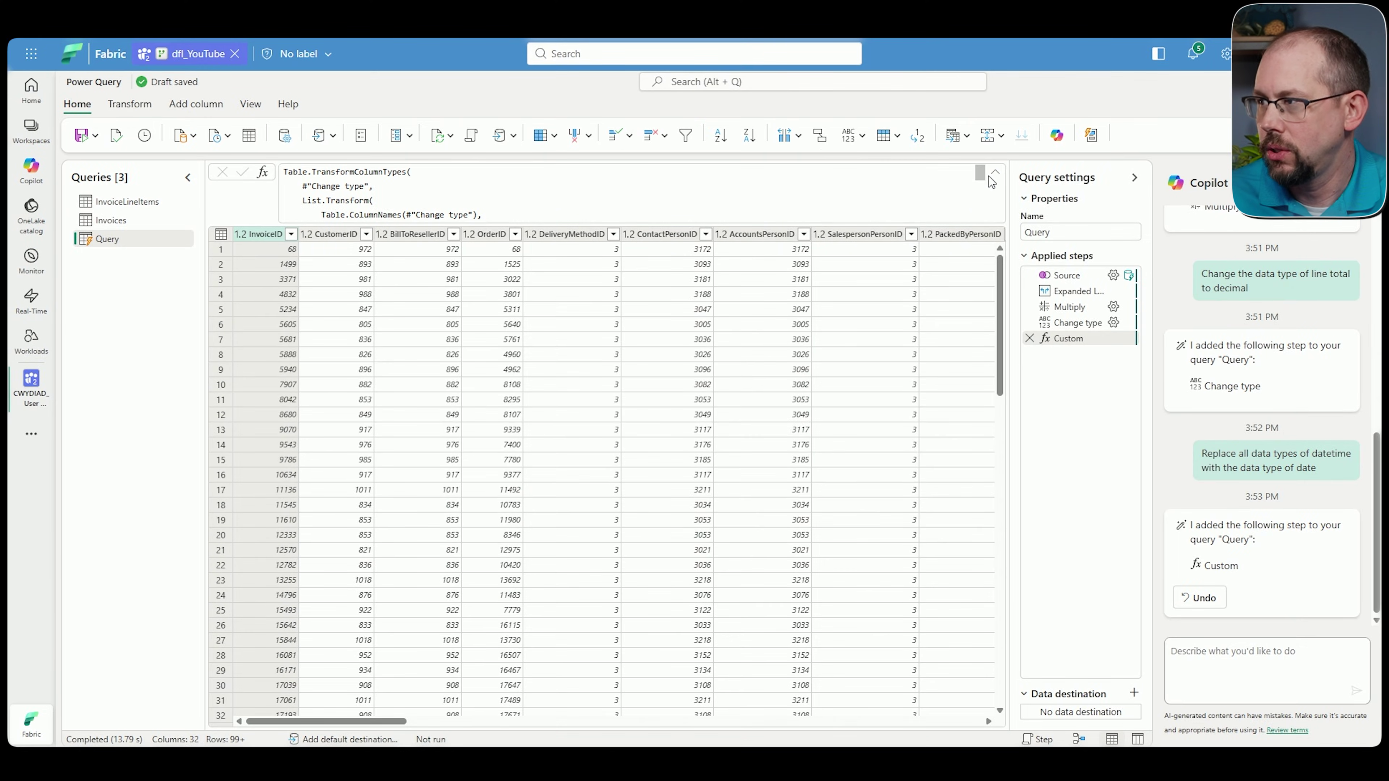
{"action": "left_click_drag", "start_coordinate": [980, 174], "coordinate": [984, 211]}
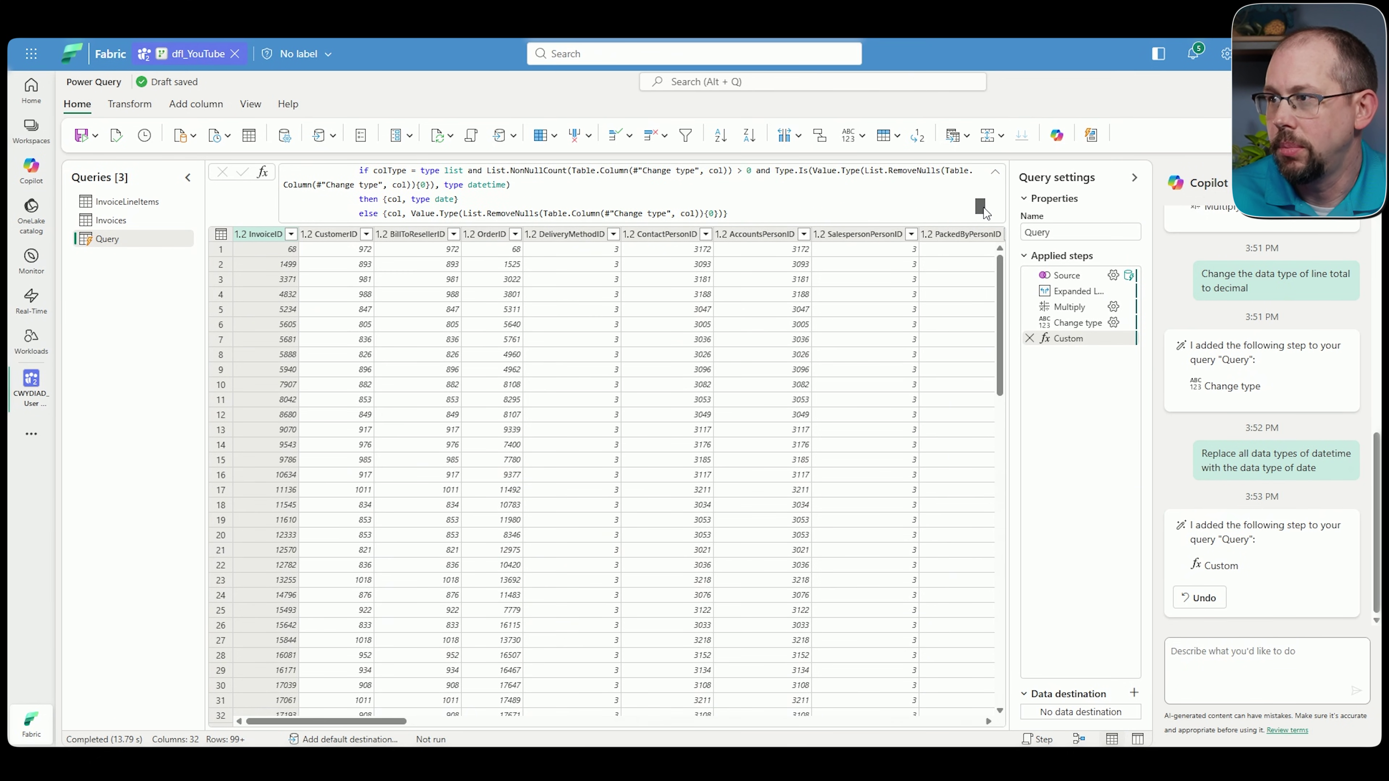
{"action": "left_click_drag", "start_coordinate": [441, 184], "coordinate": [513, 187]}
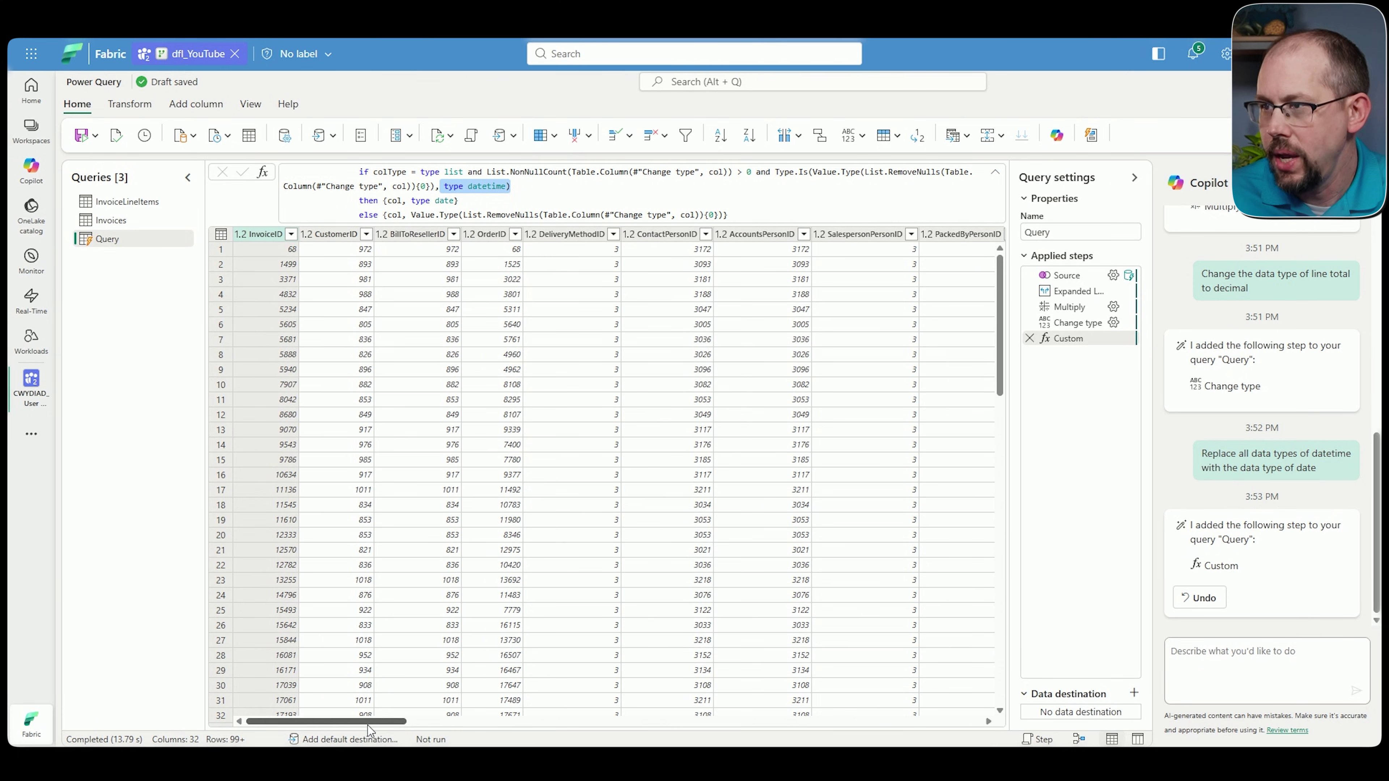
{"action": "left_click_drag", "start_coordinate": [362, 726], "coordinate": [498, 726]}
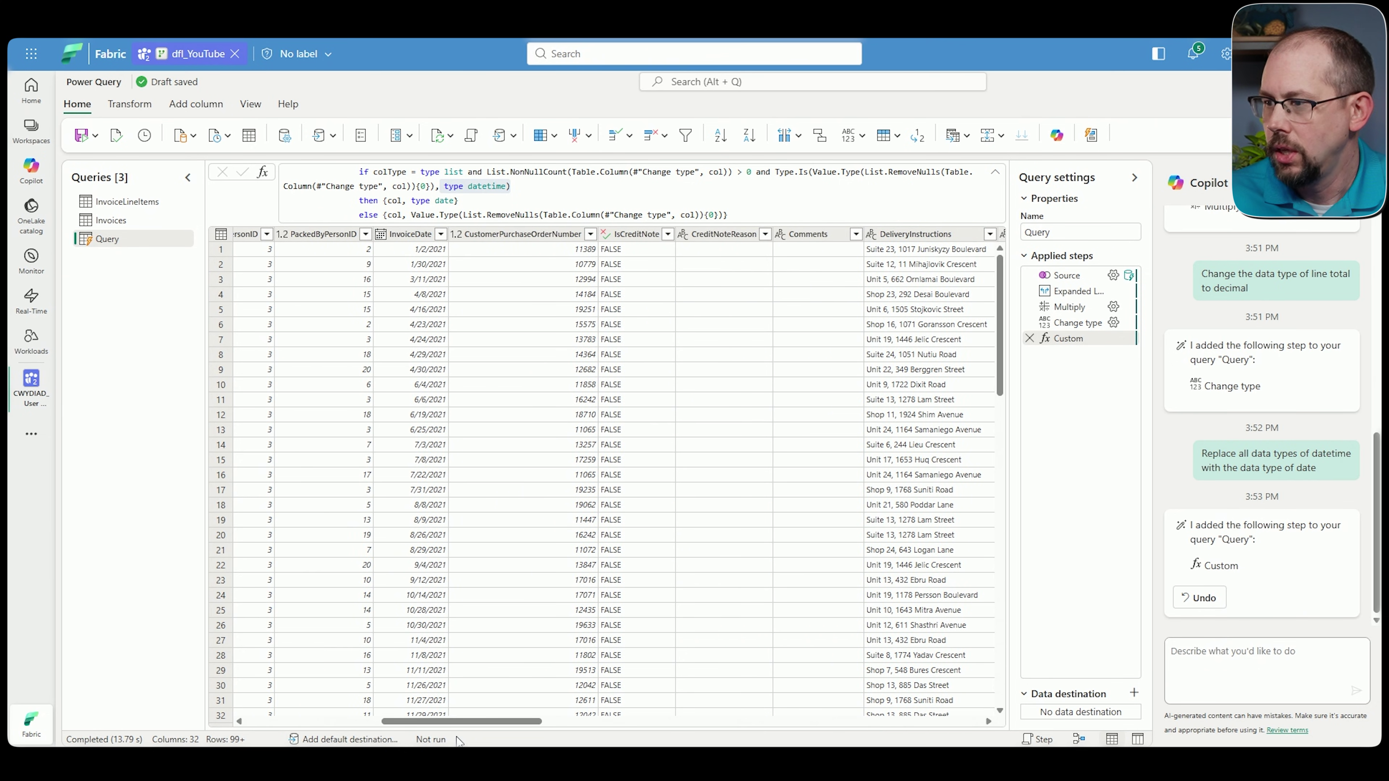
{"action": "left_click_drag", "start_coordinate": [456, 727], "coordinate": [826, 726]}
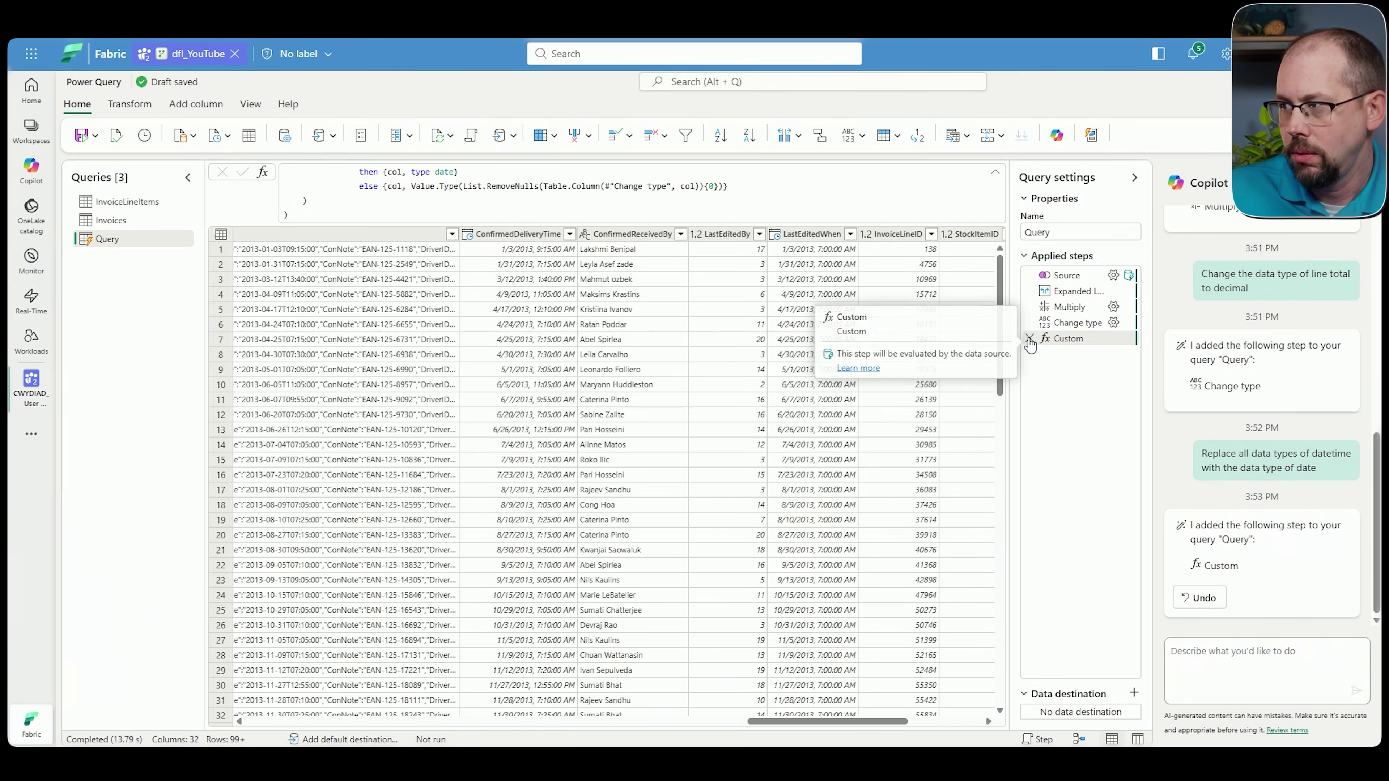
Step: Delete Copilot's Custom step so the applied steps end at Change type
{"action": "left_click", "coordinate": [1029, 337]}
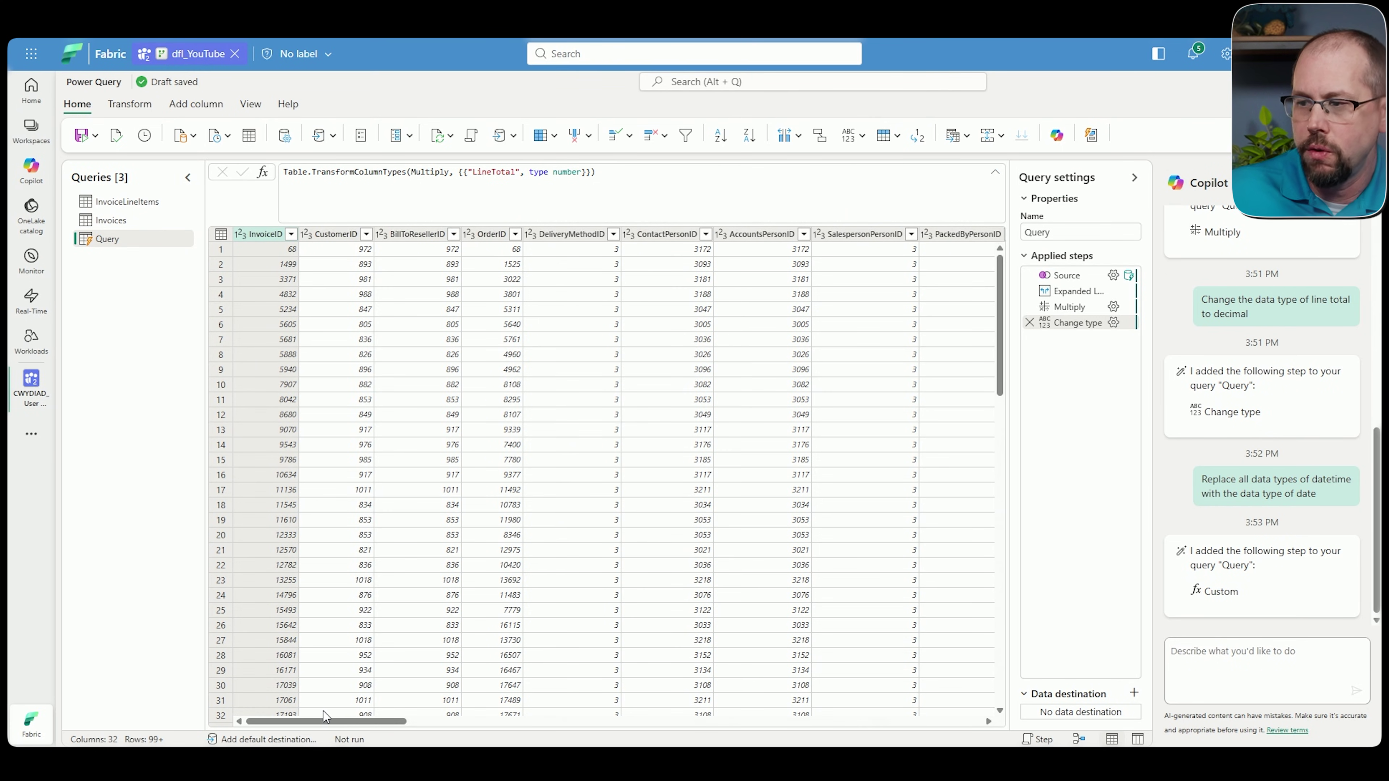
Step: Ask Copilot for a new OrderSize column, then delete the resulting Multiply 1 step
{"action": "left_click_drag", "start_coordinate": [324, 721], "coordinate": [926, 721]}
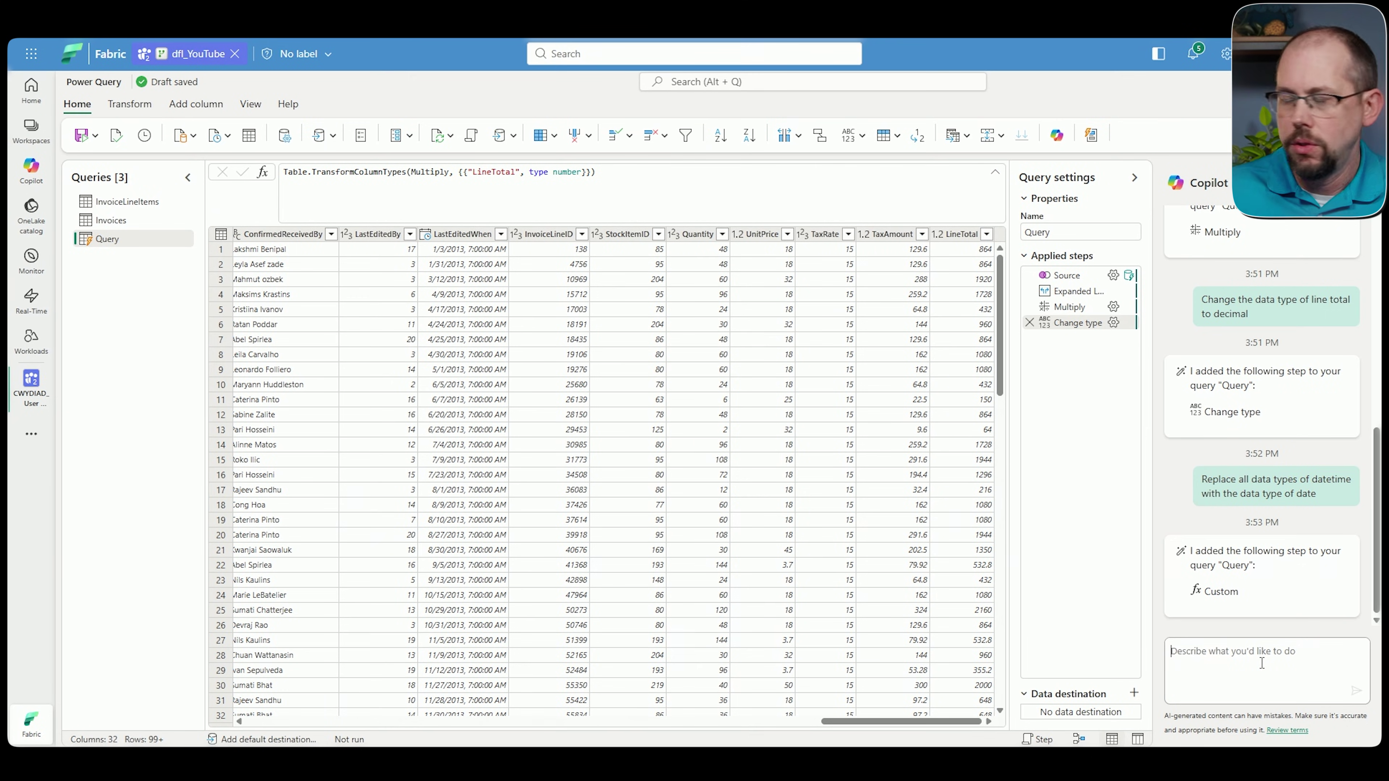
{"action": "type", "text": "Create a new c"}
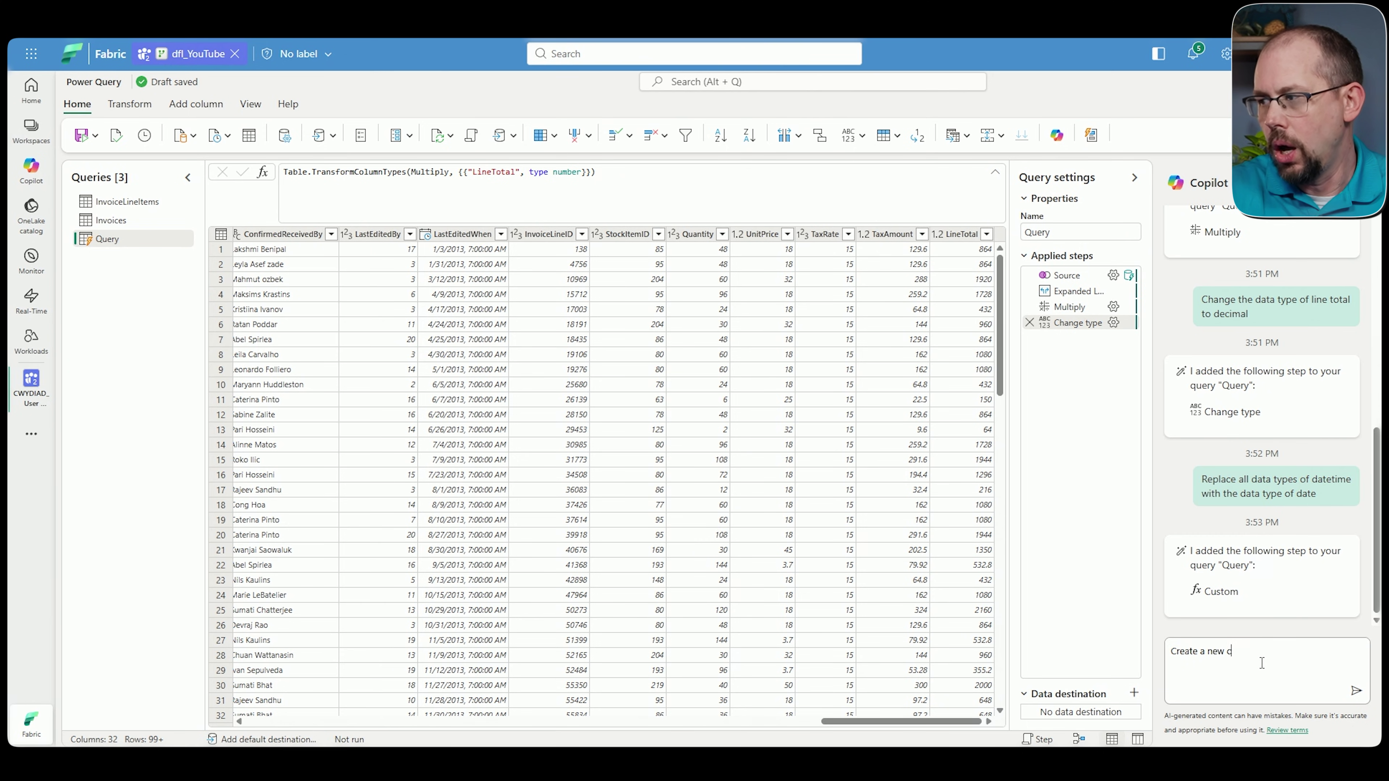
{"action": "type", "text": "olumn for the Q"}
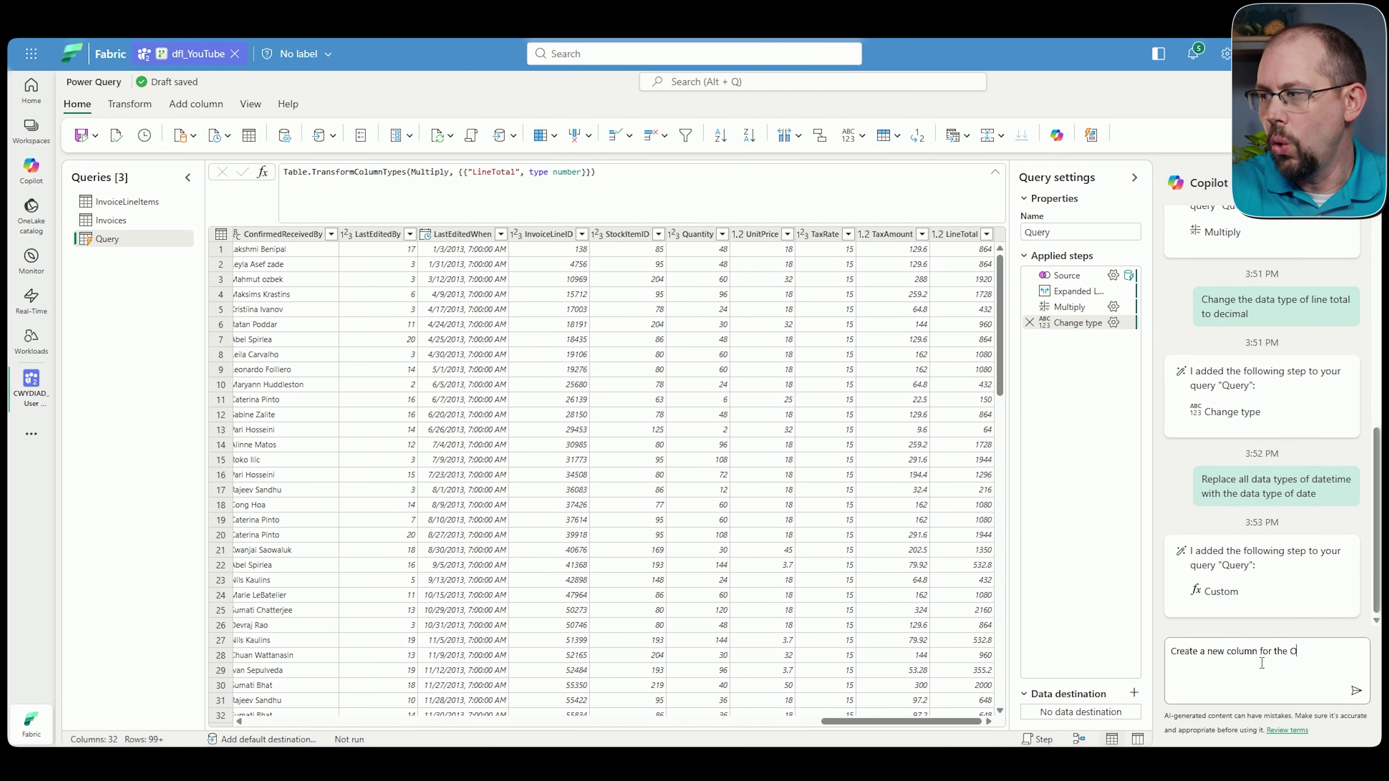
{"action": "type", "text": "rderSize"}
{"action": "key", "text": "Return"}
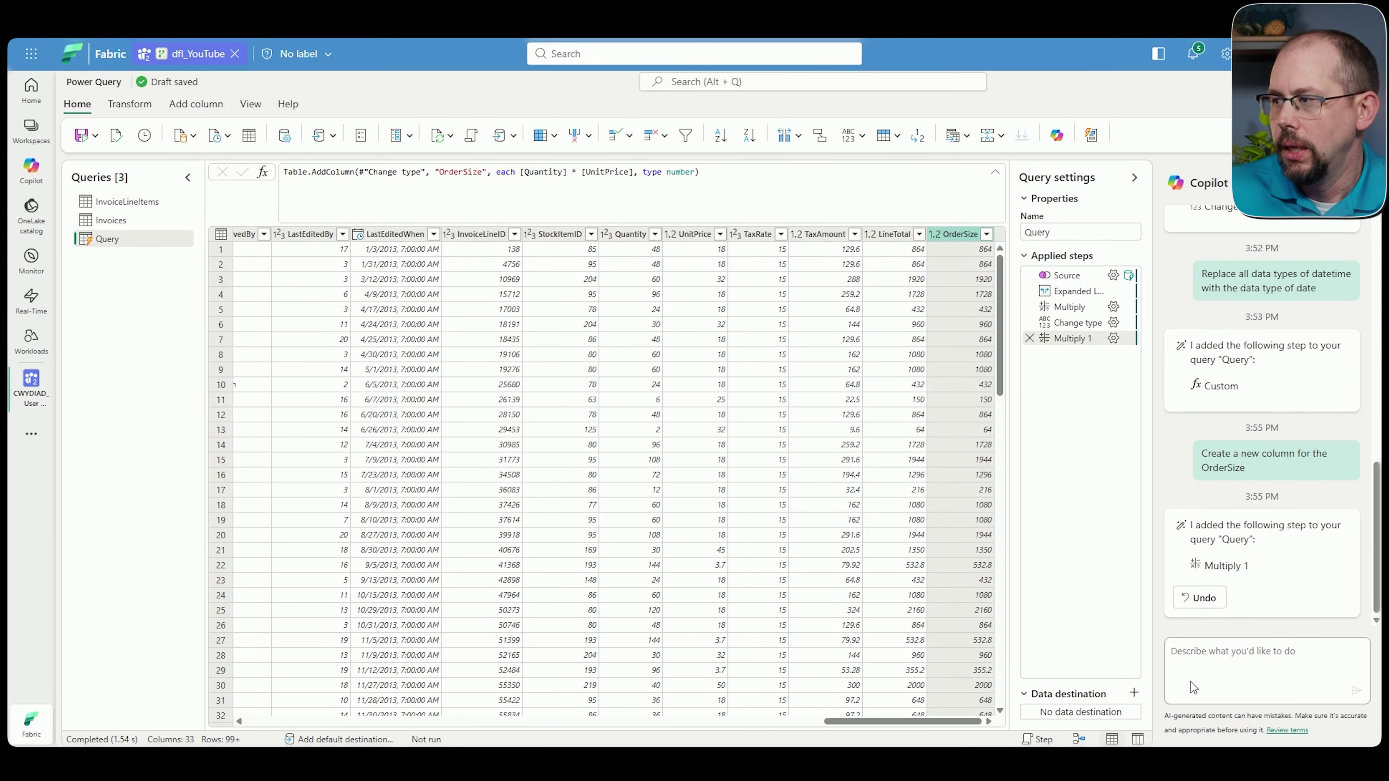
{"action": "left_click", "coordinate": [1227, 669]}
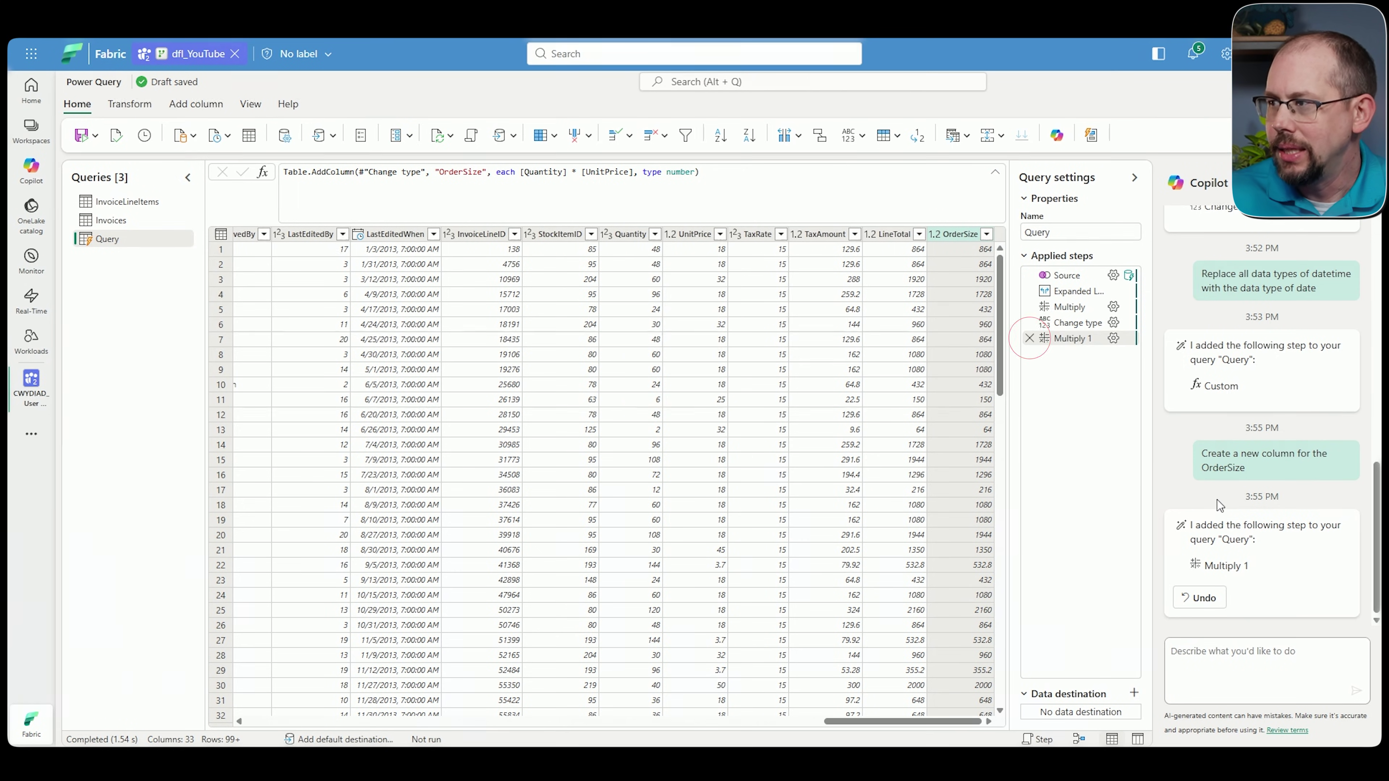
{"action": "left_click", "coordinate": [1030, 338]}
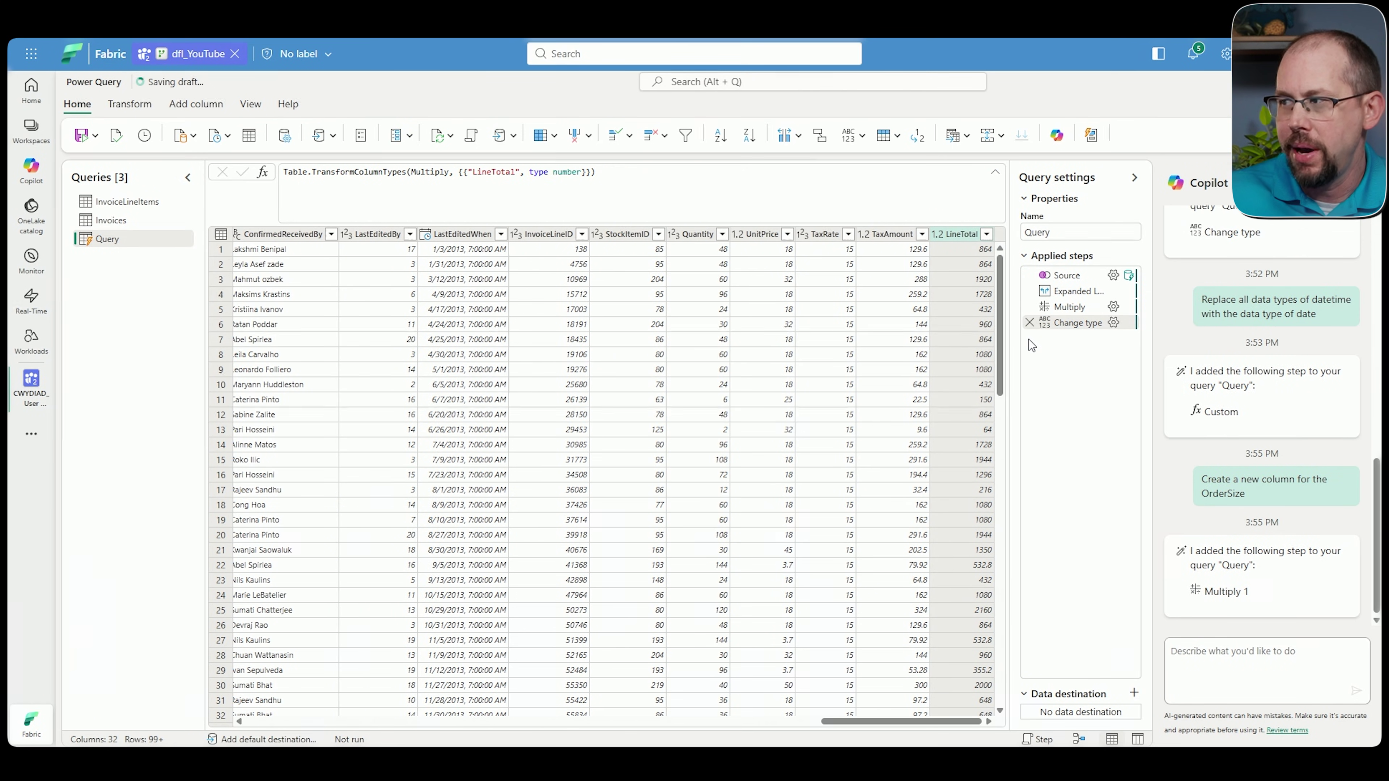
Step: Ask Copilot for an Order Size column: Small under 50, Medium under 100, else Large
{"action": "left_click", "coordinate": [1239, 672]}
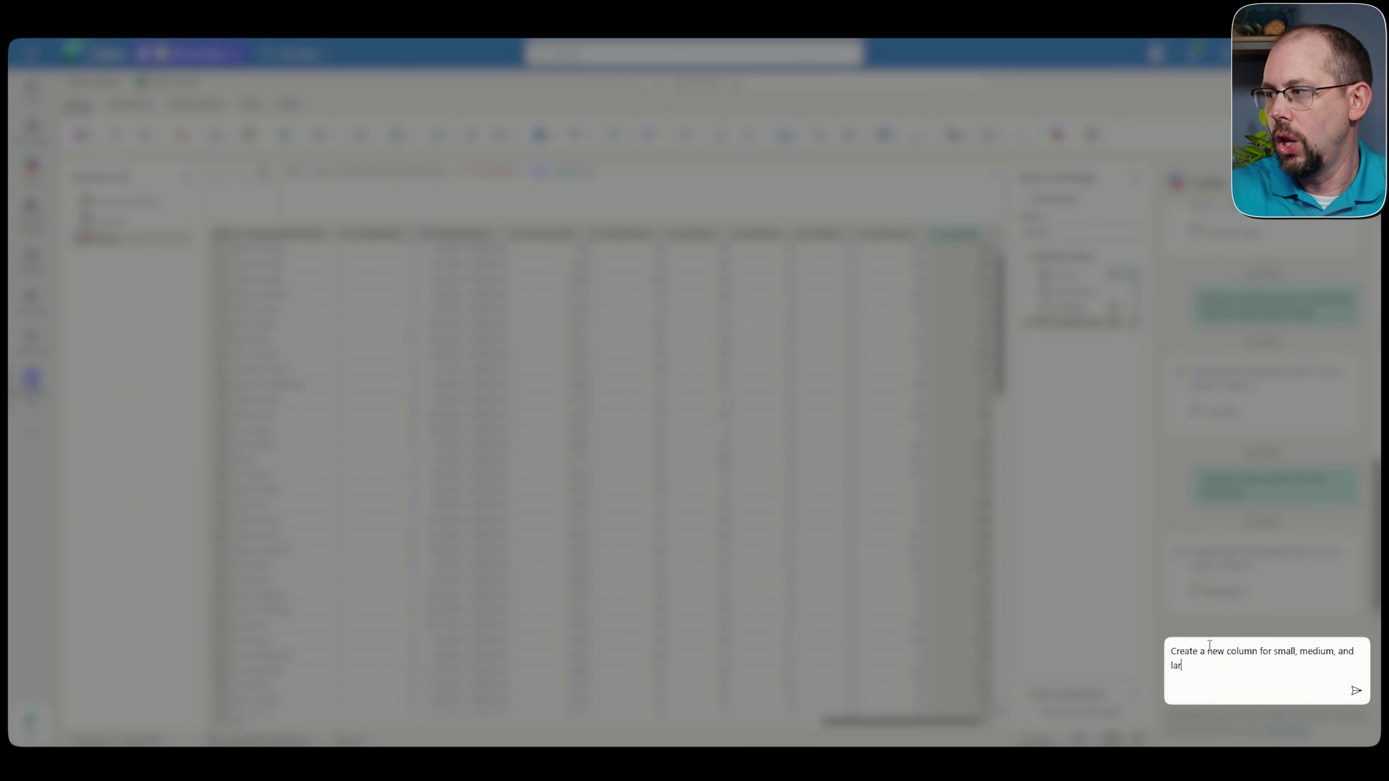
{"action": "type", "text": "ders"}
{"action": "key", "text": "Return"}
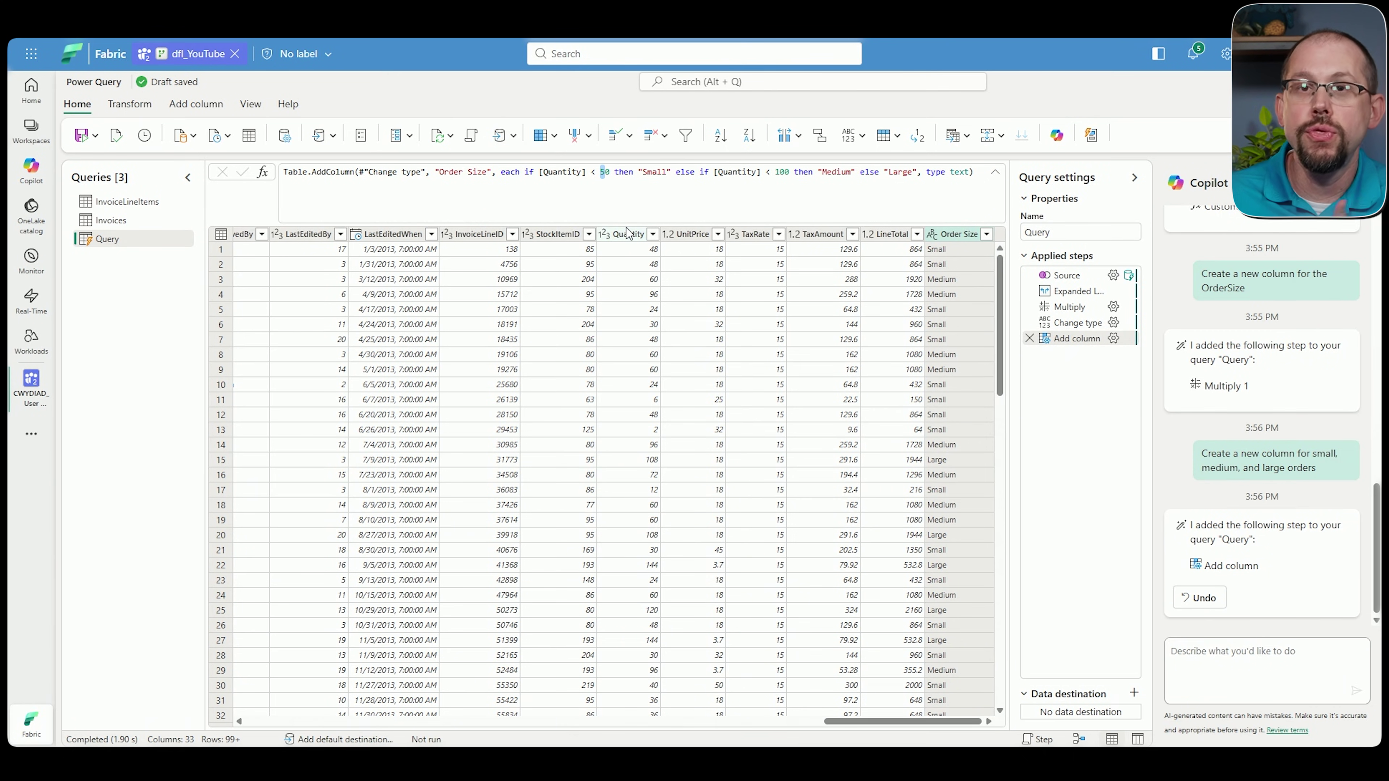
{"action": "type", "text": "3"}
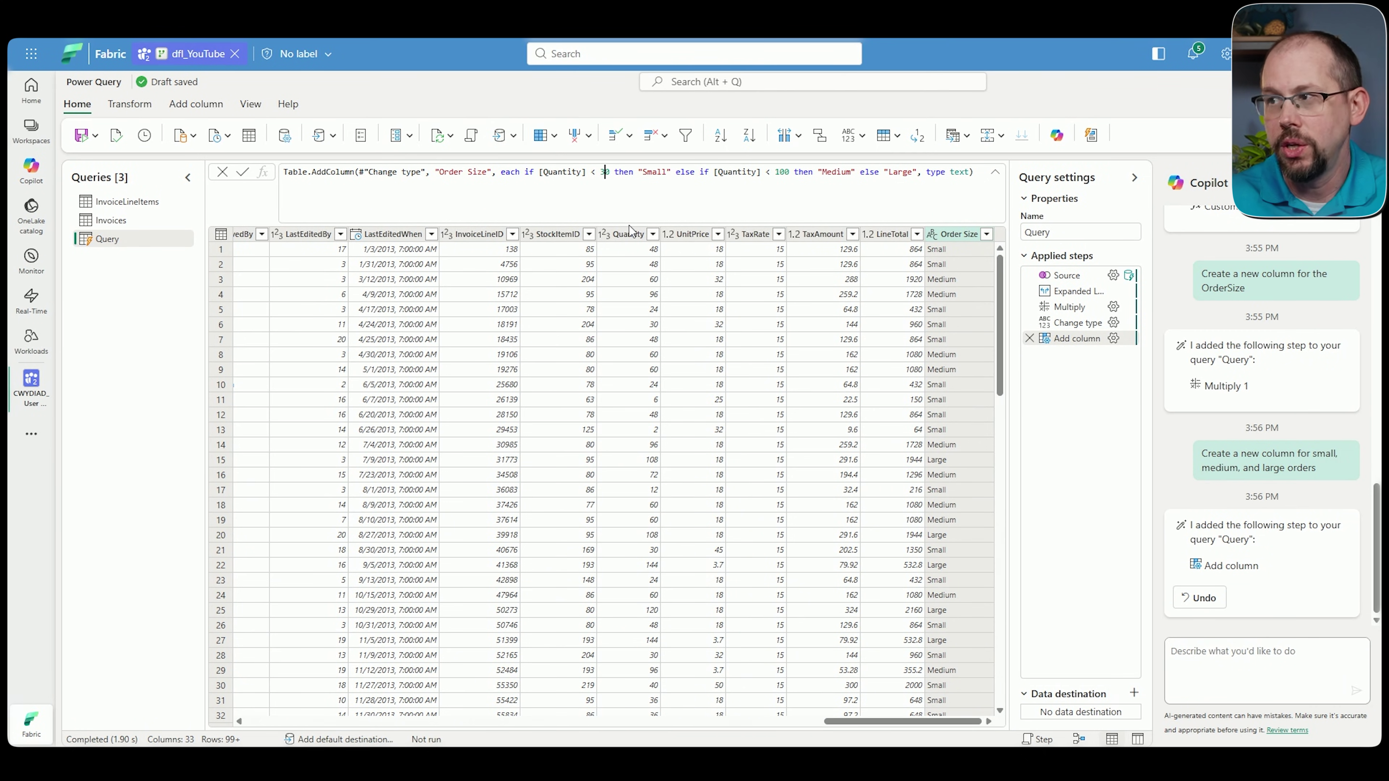
{"action": "key", "text": "BackSpace"}
{"action": "key", "text": "Escape"}
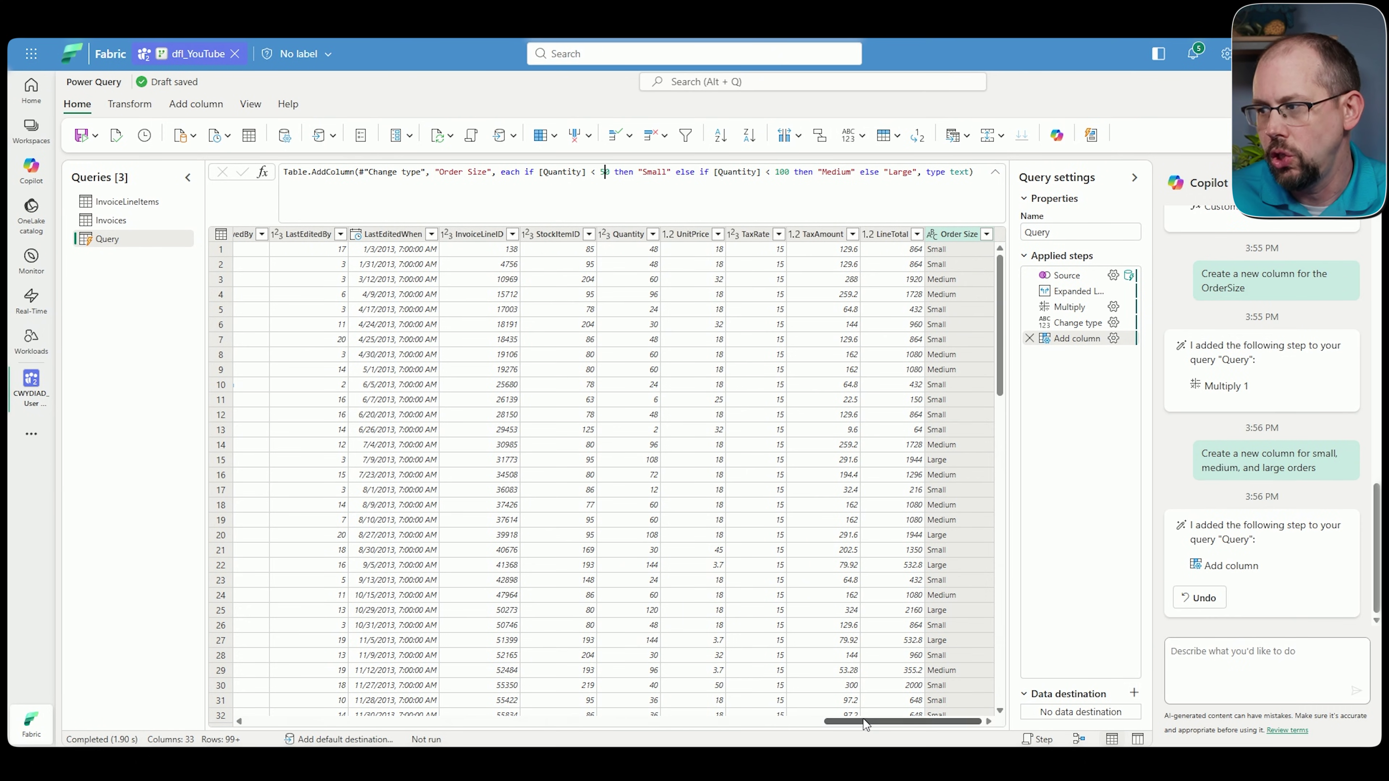
{"action": "left_click_drag", "start_coordinate": [863, 720], "coordinate": [643, 726]}
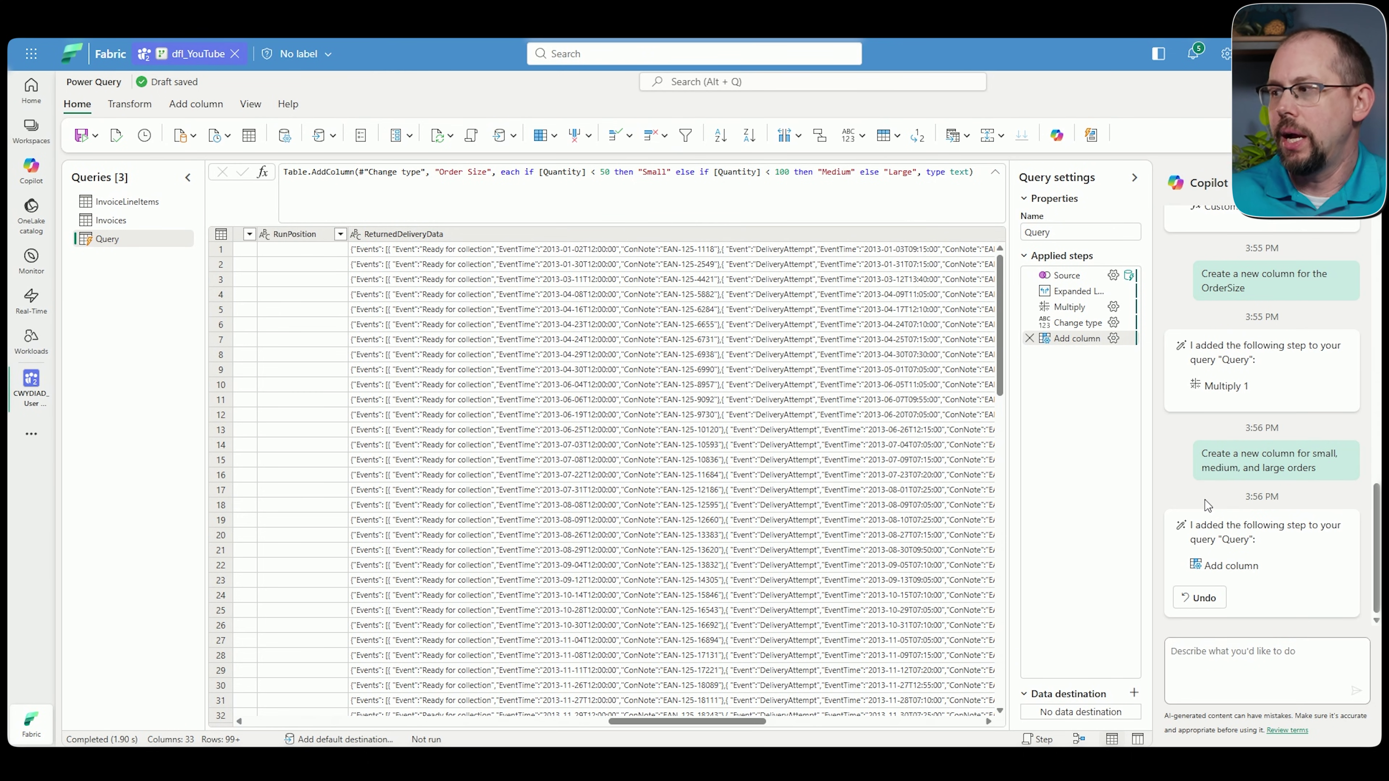
Step: Have Copilot remove the ReturnedDeliveryData column, then check the Remove columns formula
{"action": "type", "text": "Remove"}
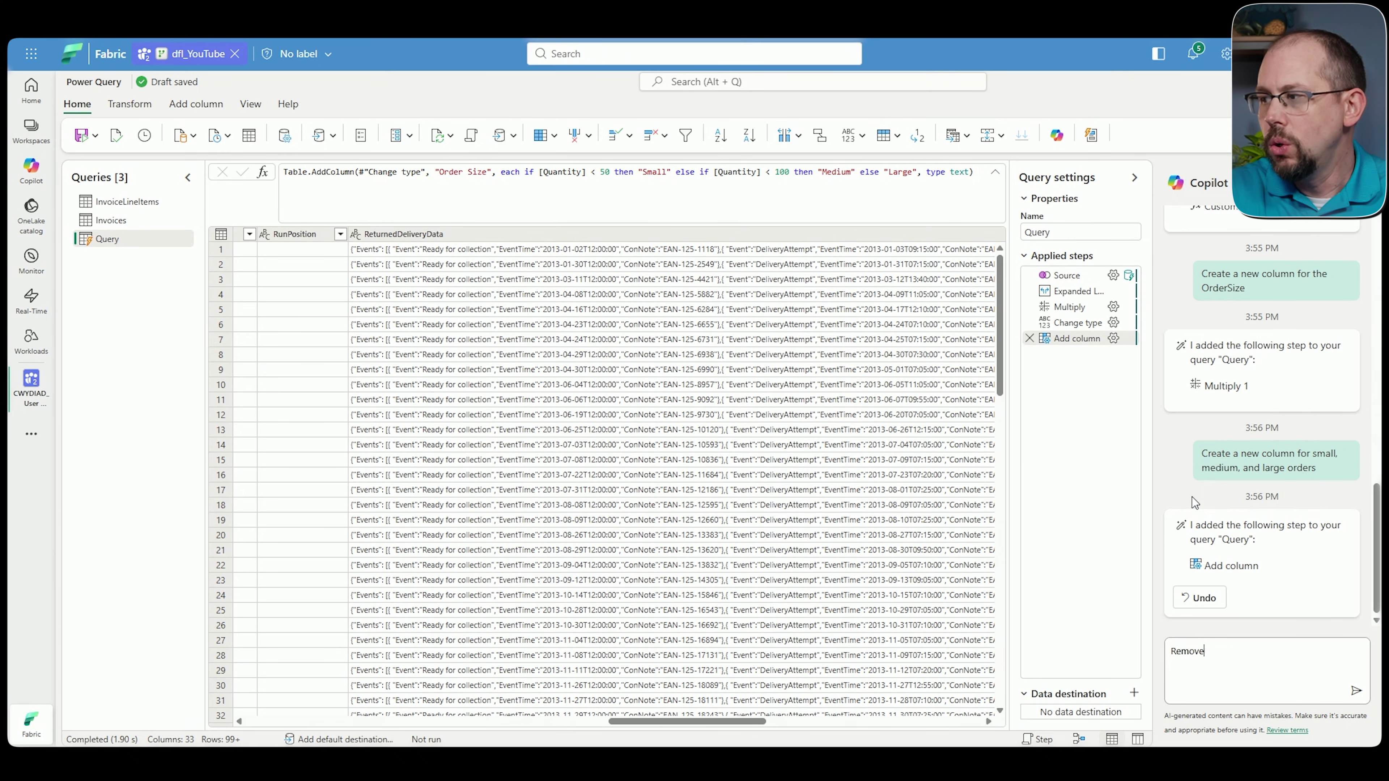
{"action": "type", "text": " the column returned "}
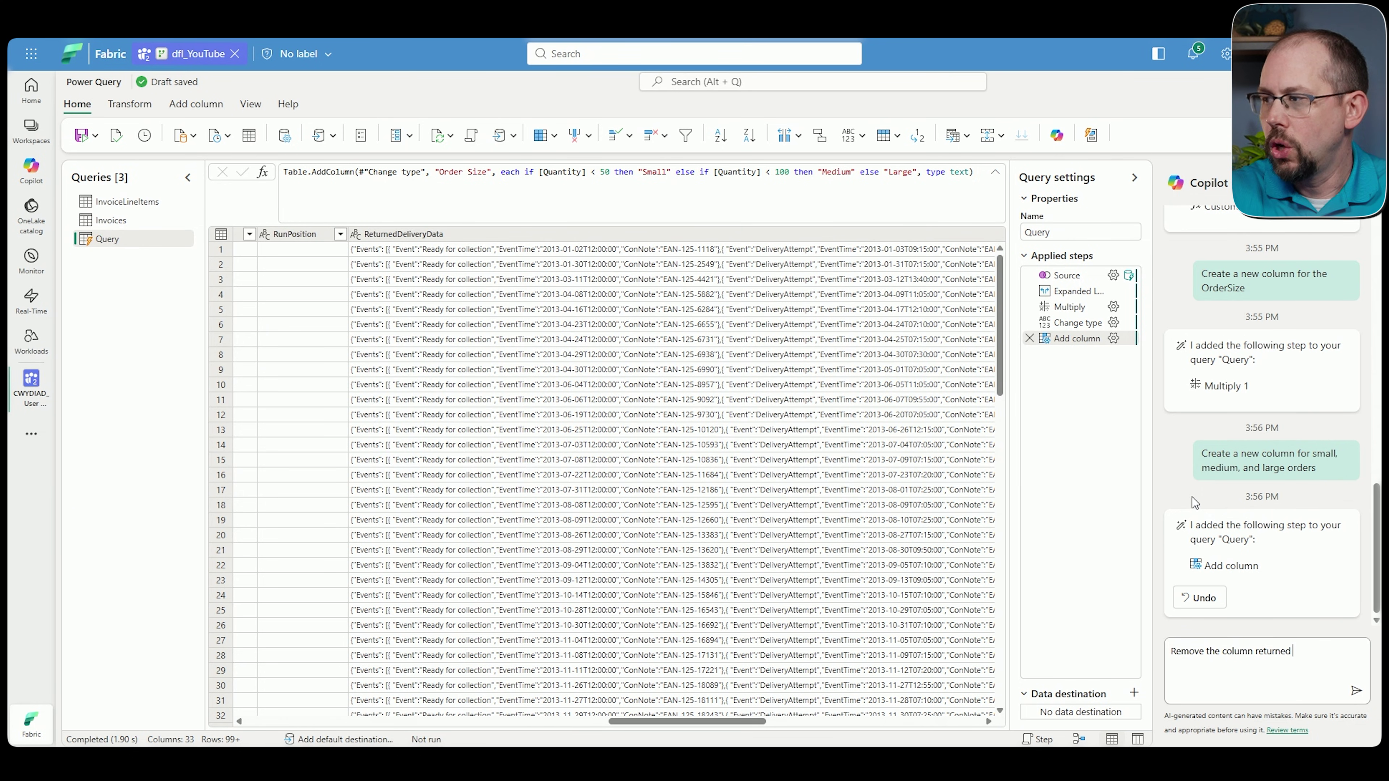
{"action": "type", "text": "delivery data"}
{"action": "key", "text": "Return"}
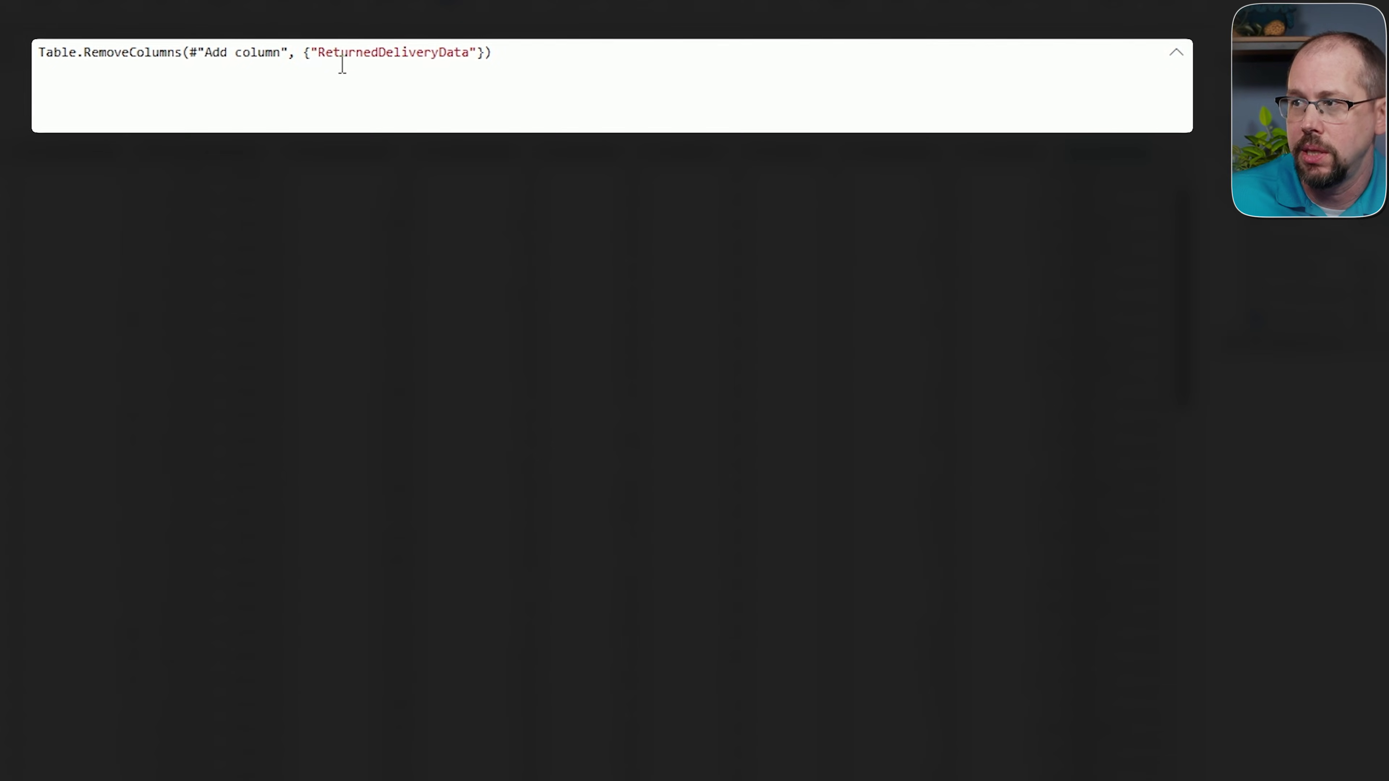
{"action": "left_click_drag", "start_coordinate": [311, 52], "coordinate": [491, 52]}
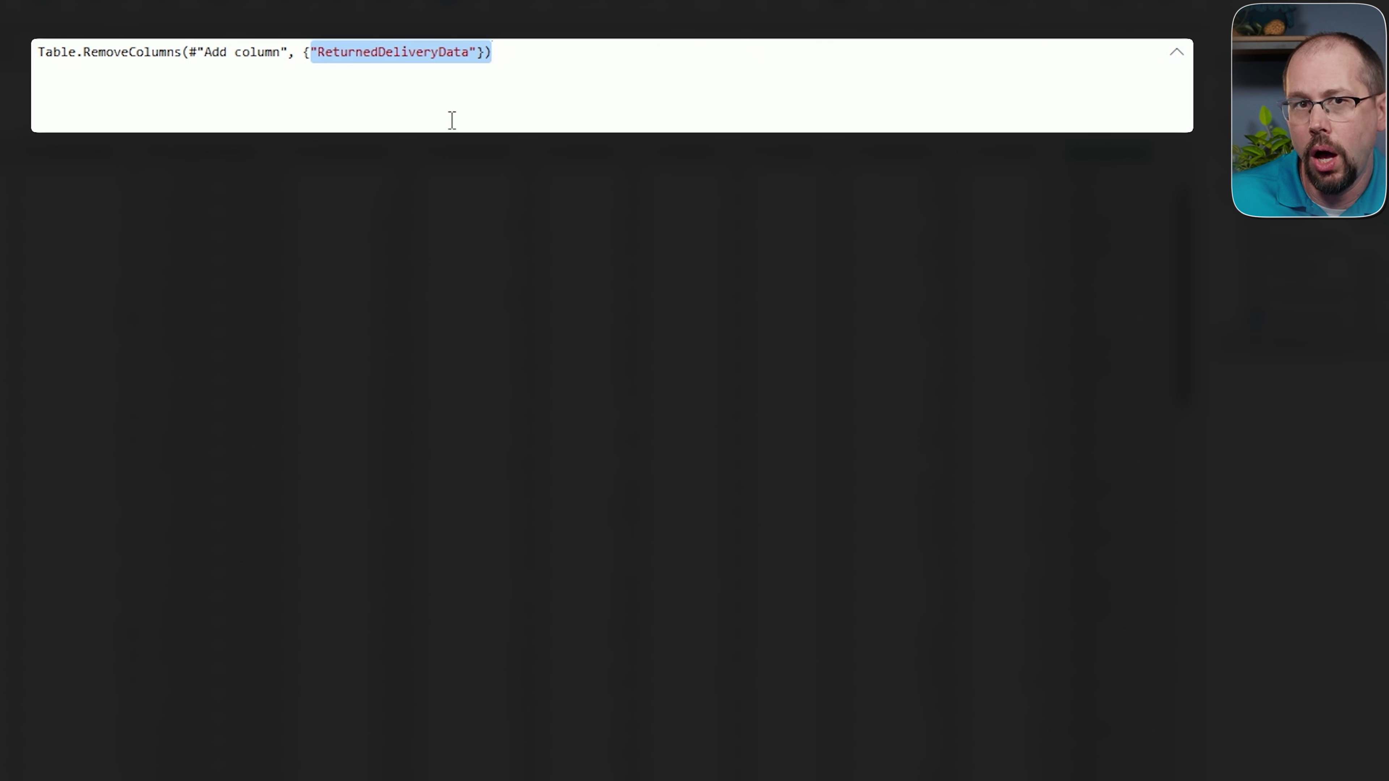
{"action": "key", "text": "Right"}
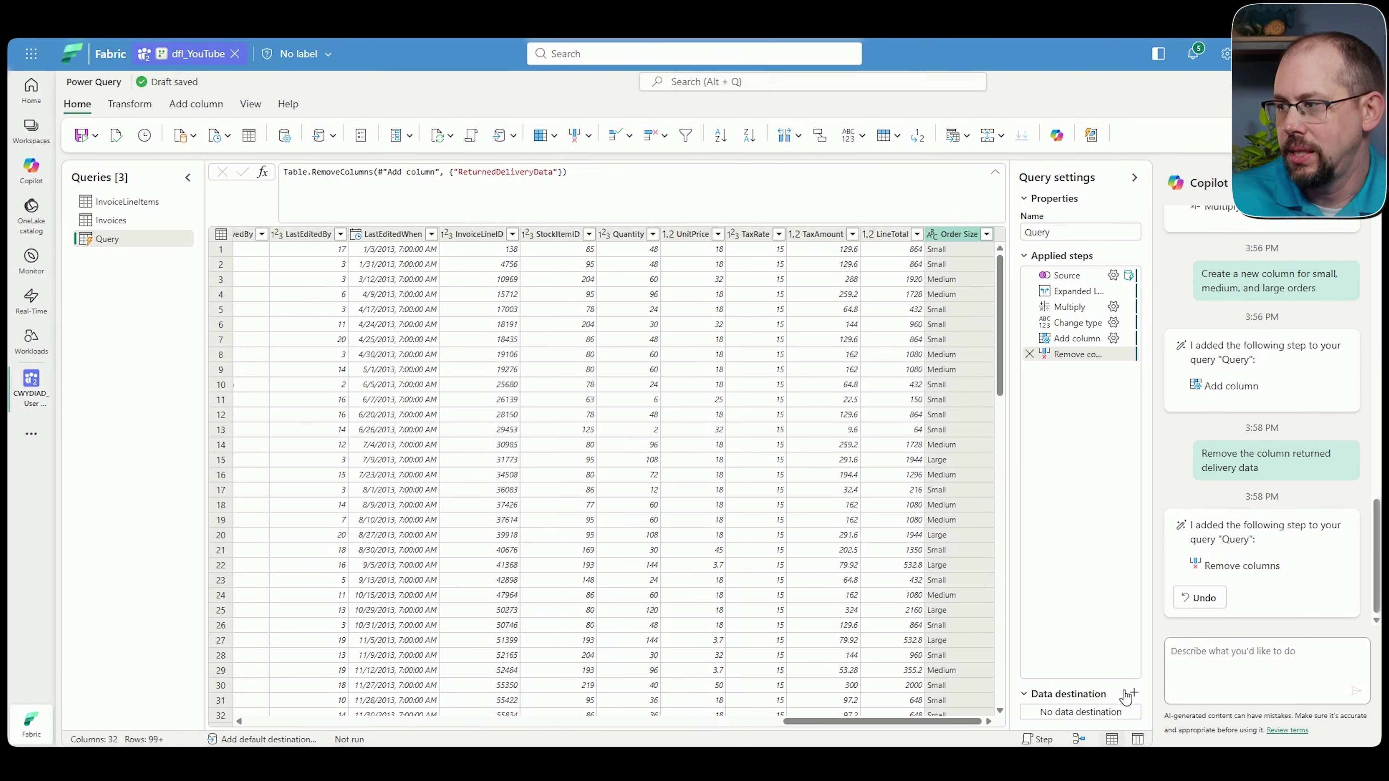
Step: Bring up the Data destination menu from the Query settings pane
{"action": "left_click", "coordinate": [1134, 693]}
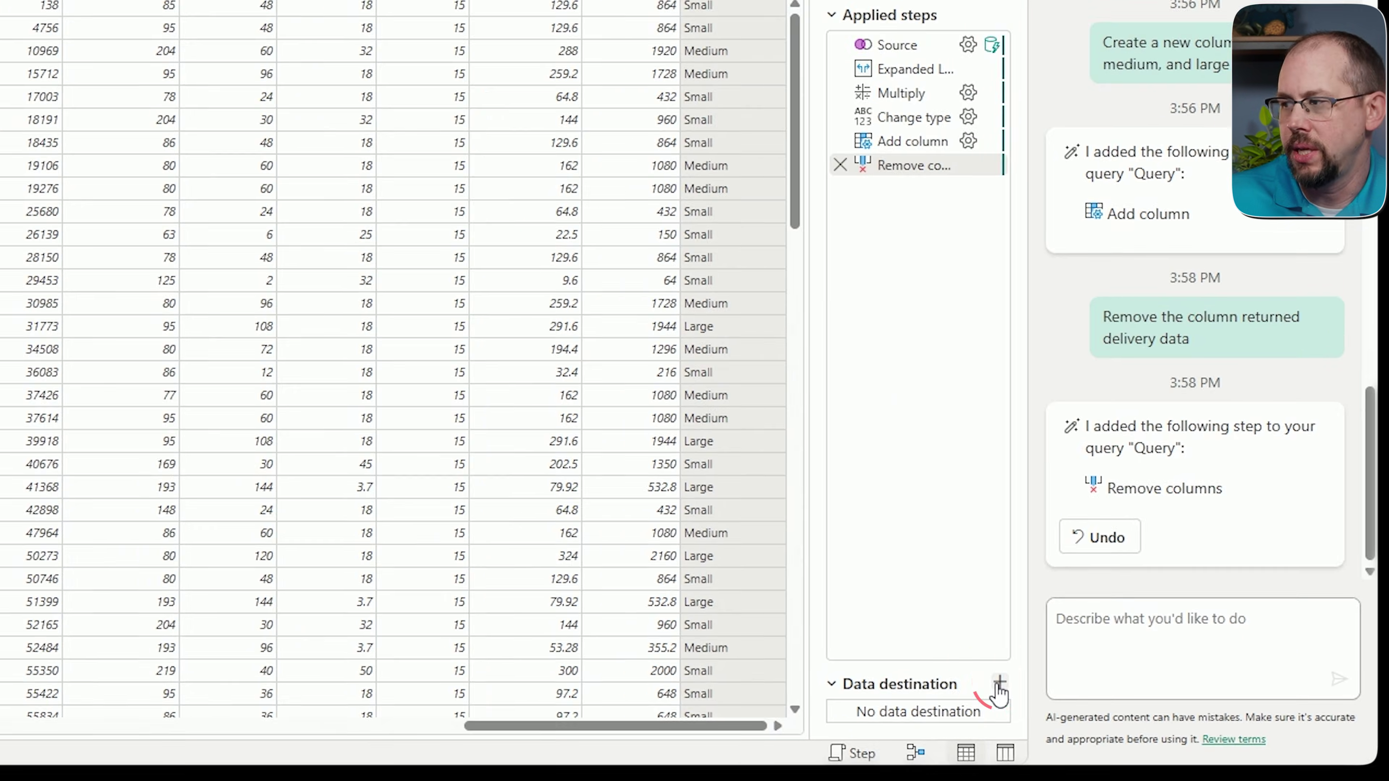